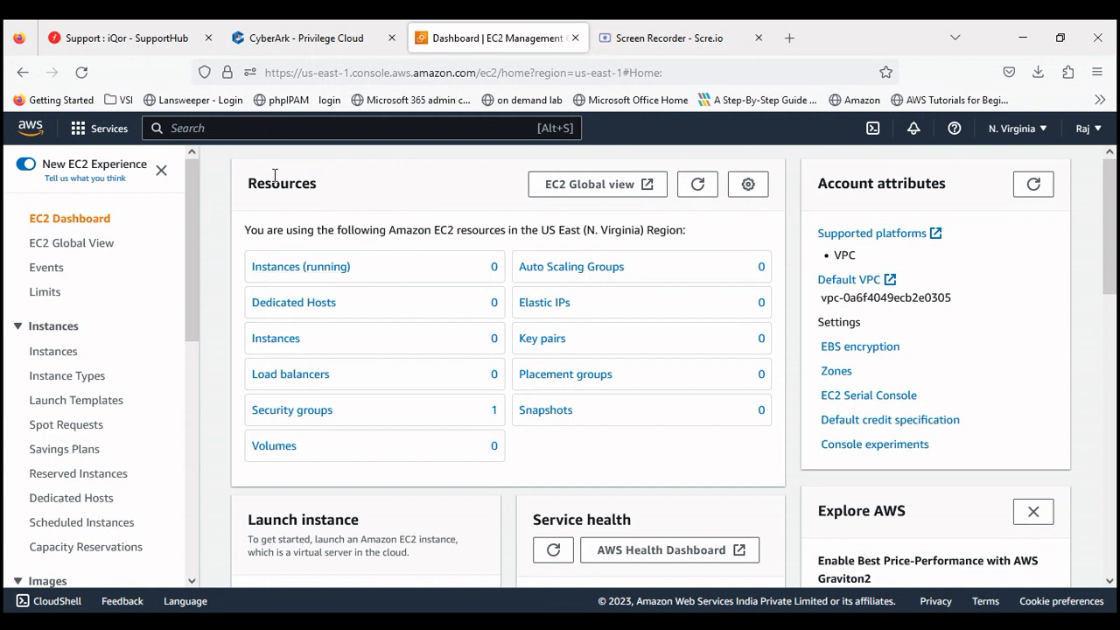
Step: Find and open EC2 from the console search, then list running instances, which shows none
left_click(266, 129)
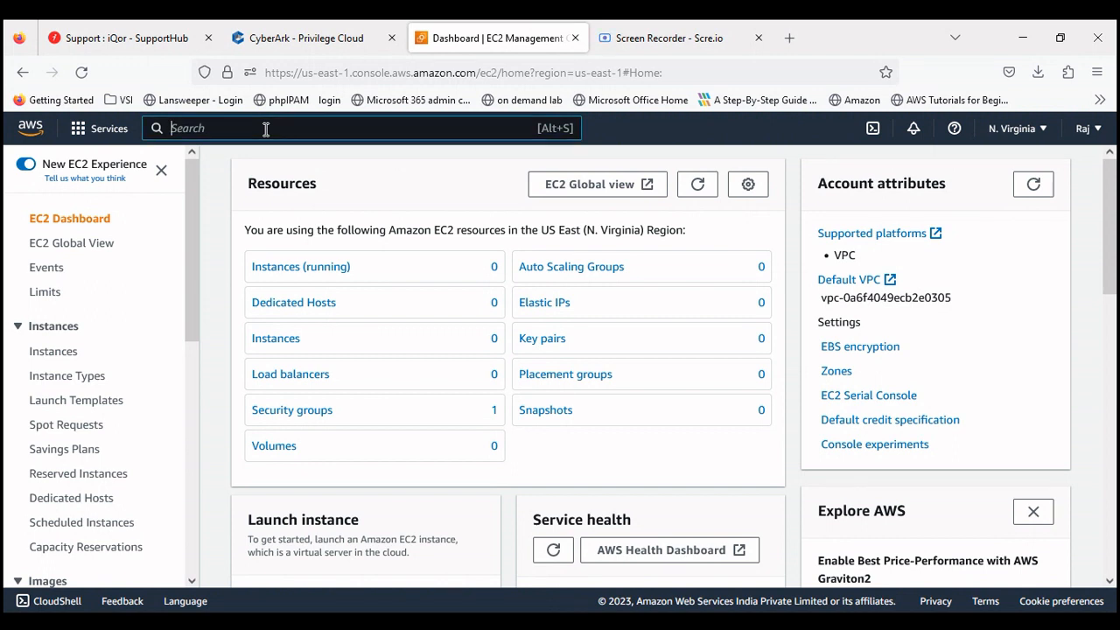
type("ec2")
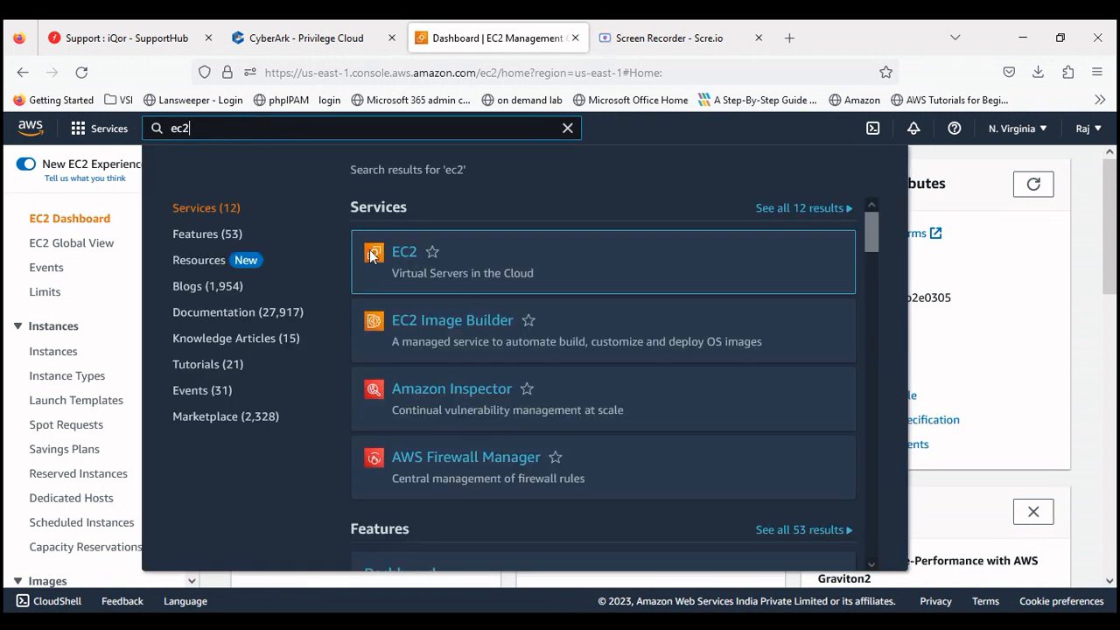
left_click(405, 253)
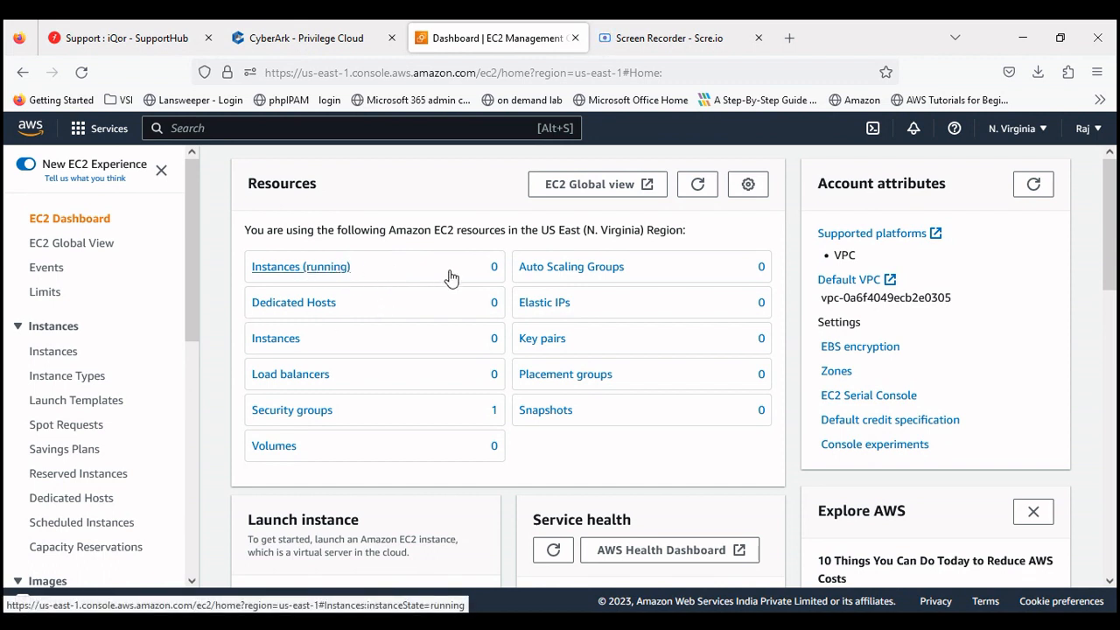
left_click(298, 271)
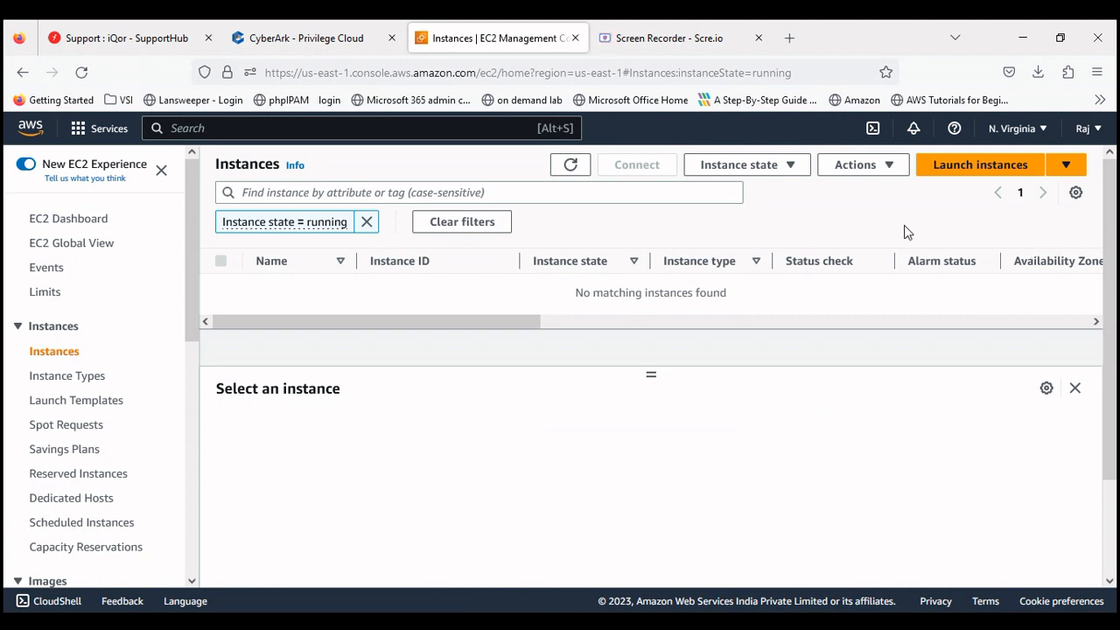
Step: Start a new instance launch and name it testvm
left_click(982, 166)
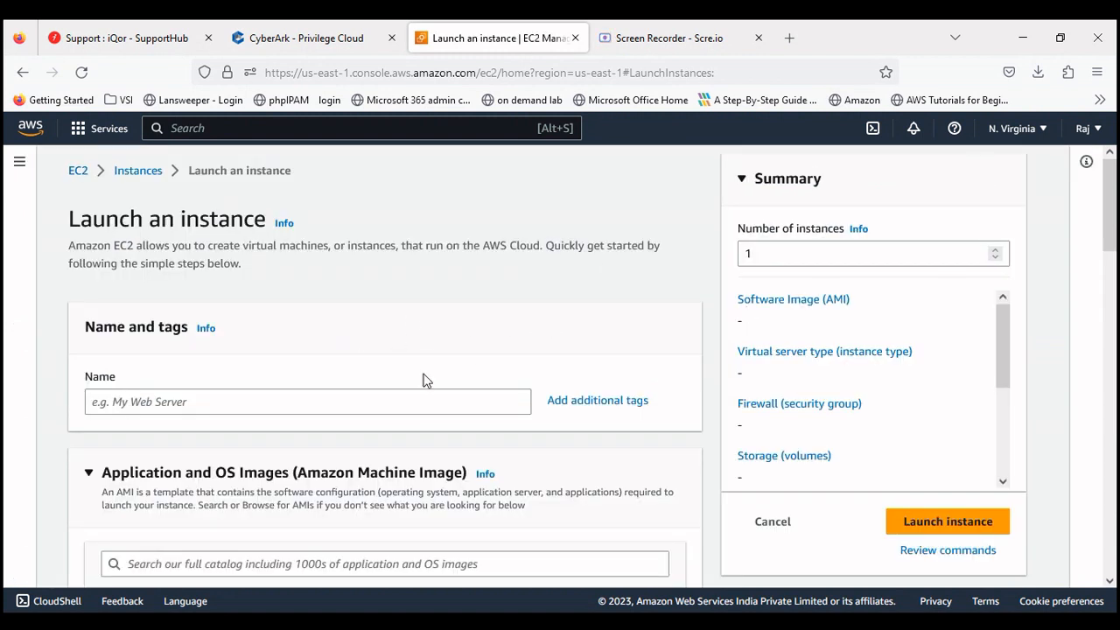
left_click(270, 395)
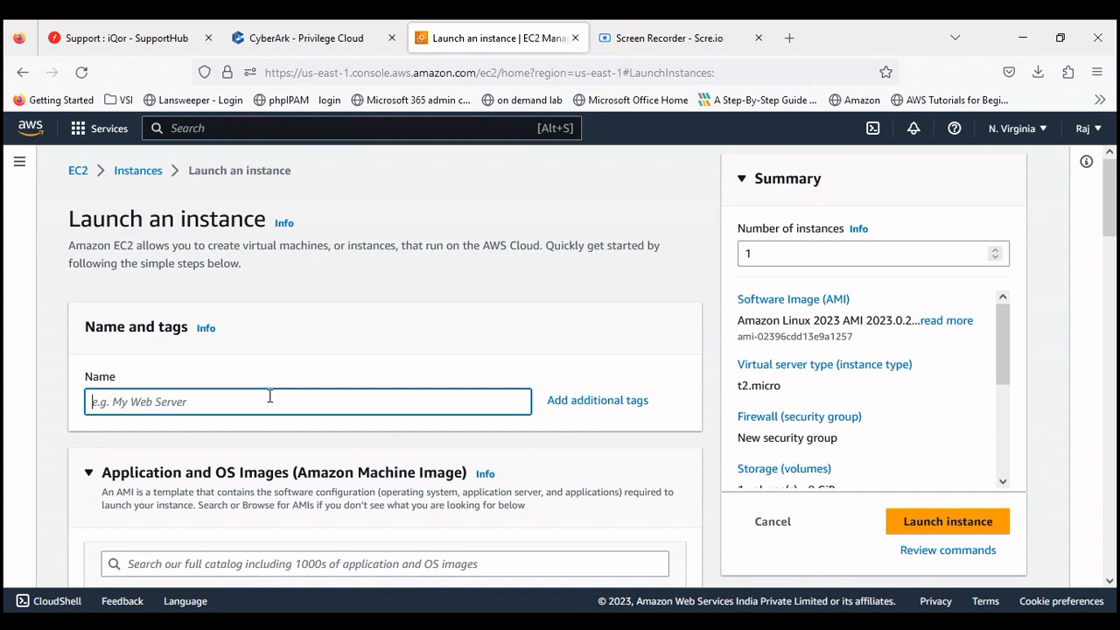
type("test")
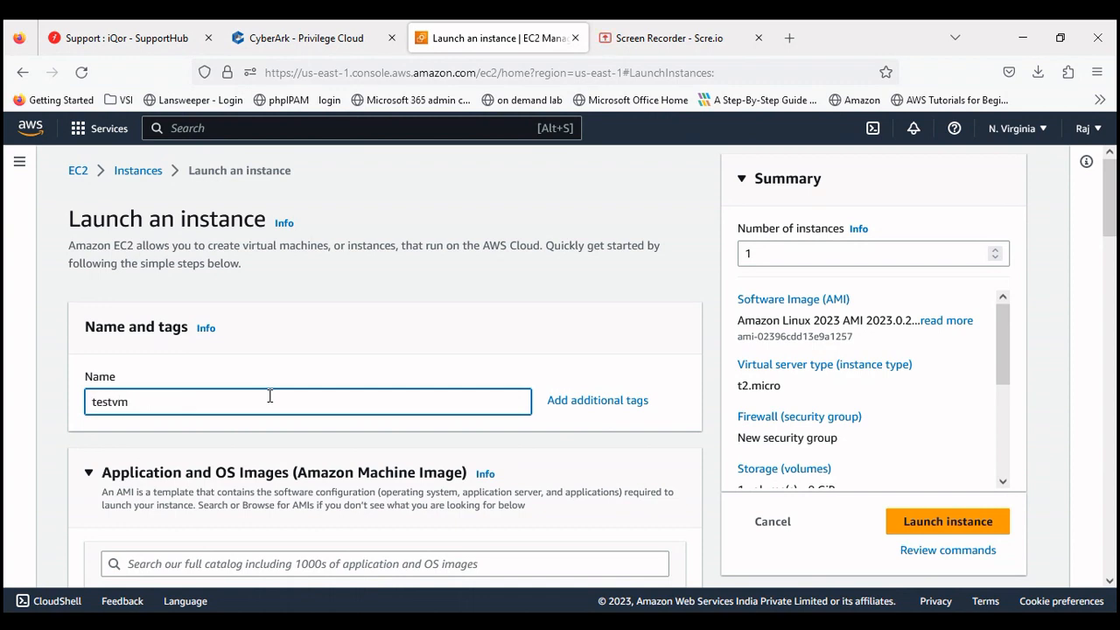
type("vm")
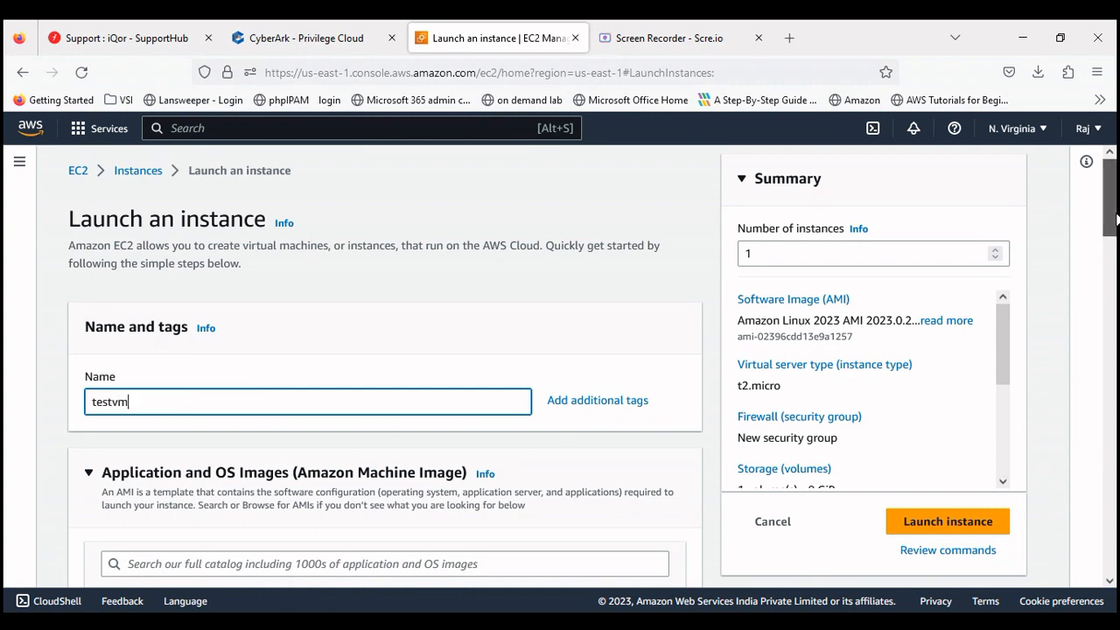
left_click_drag(1111, 218, 1111, 263)
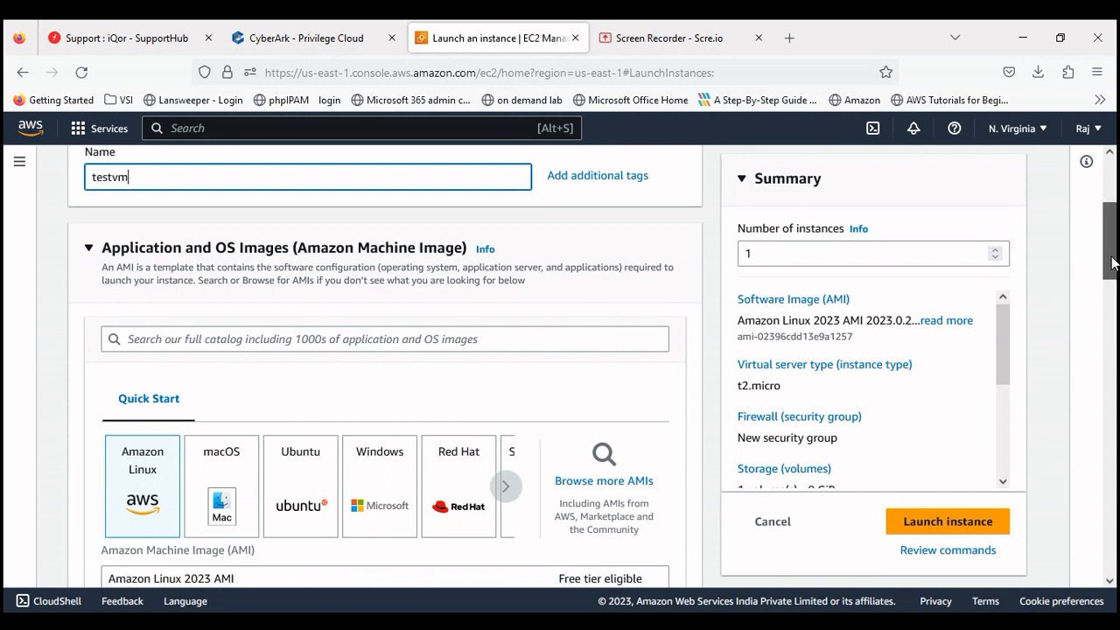
scroll(1114, 262, "down", 2)
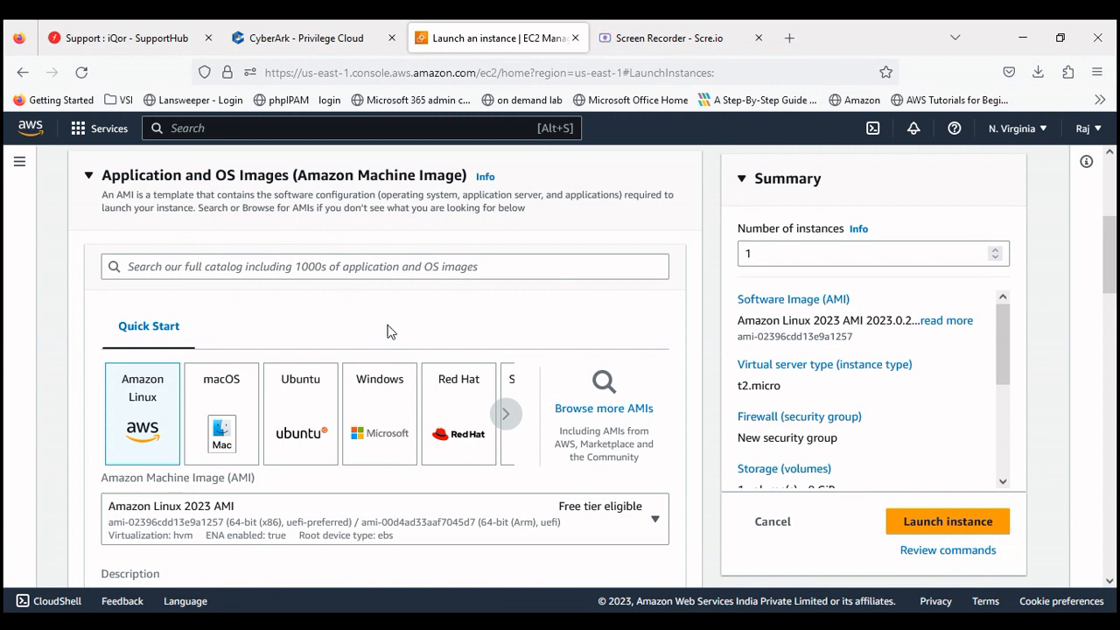
Step: Pick the Windows quick-start OS and the Microsoft Windows Server 2016 Base AMI
left_click(383, 407)
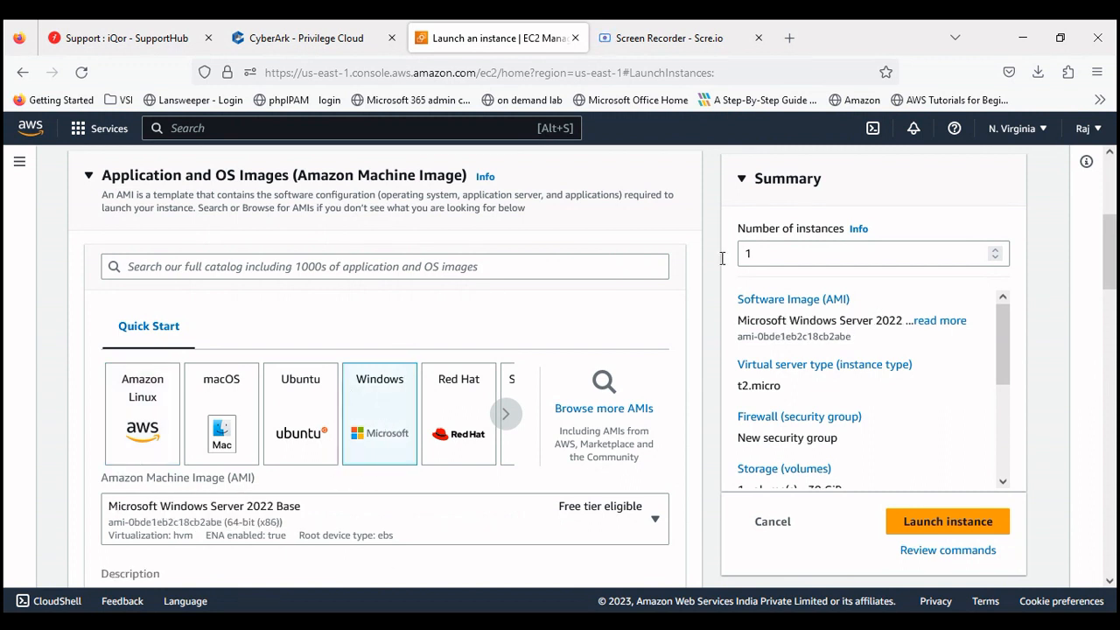
left_click_drag(1108, 240, 1111, 272)
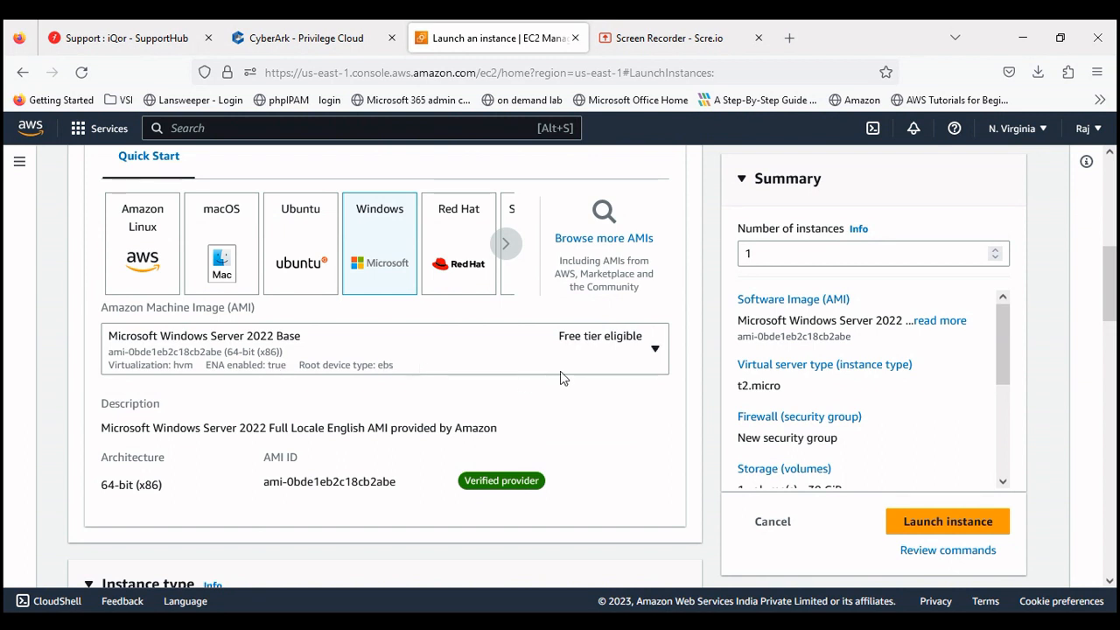
left_click(651, 354)
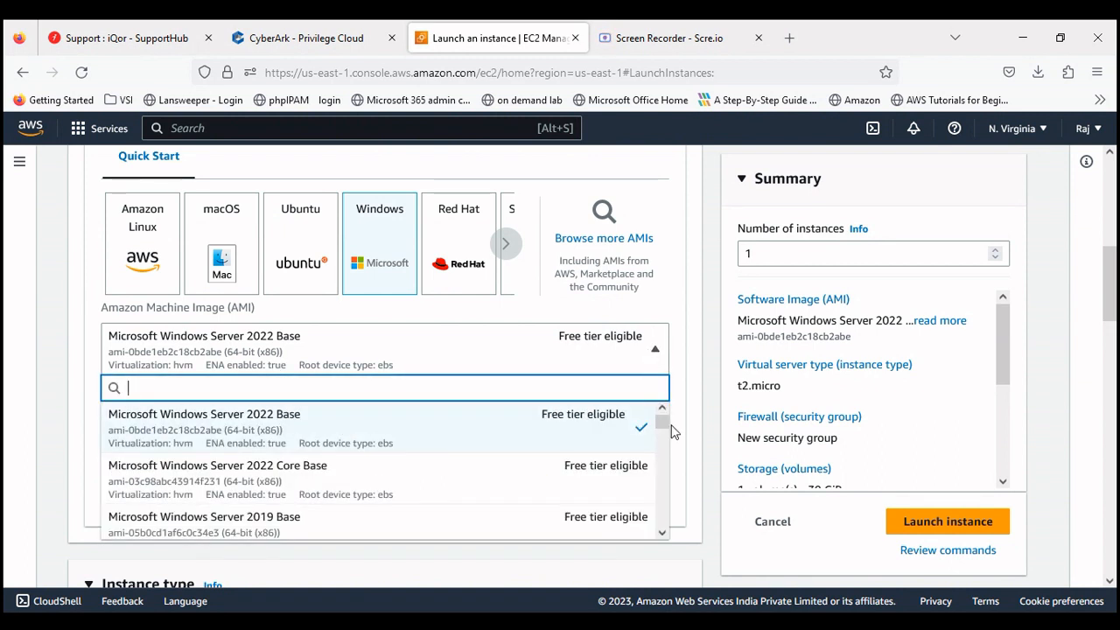
left_click_drag(662, 428, 664, 447)
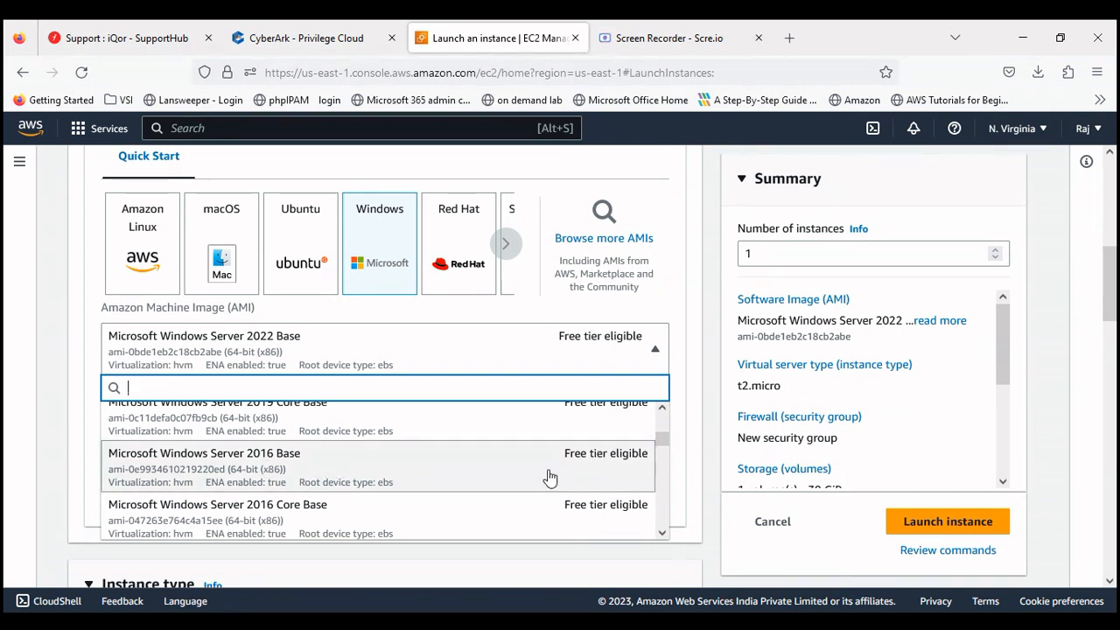
left_click(490, 473)
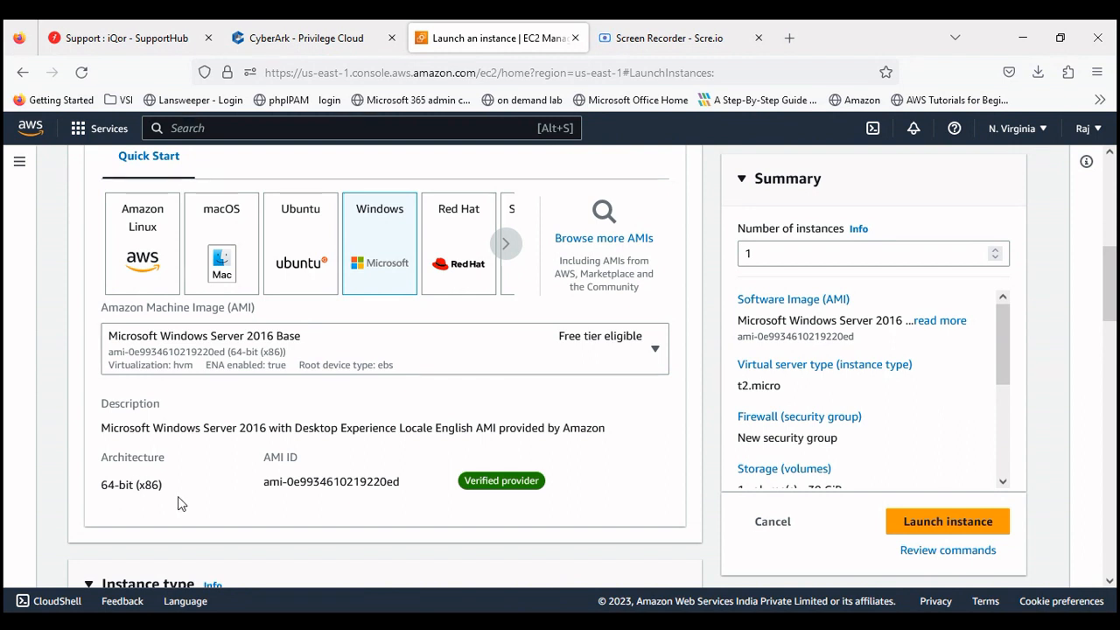
Step: Review the image's 64-bit (x86) and Desktop Experience details, keeping Windows Server 2016 Base
left_click_drag(177, 496, 103, 501)
left_click(103, 424)
left_click_drag(102, 424, 381, 430)
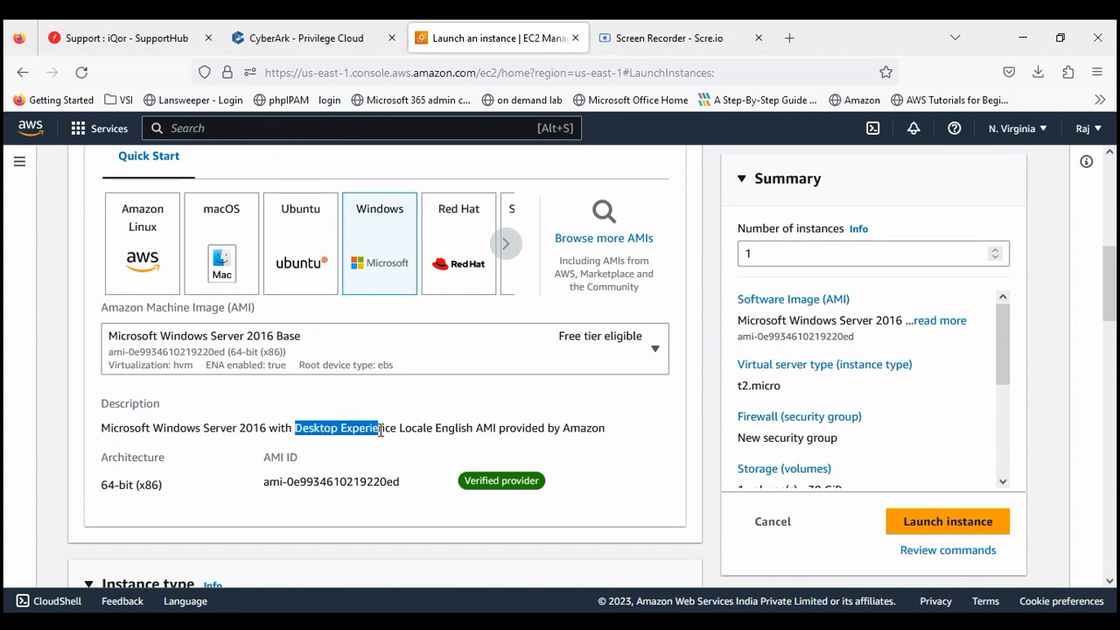
left_click(655, 353)
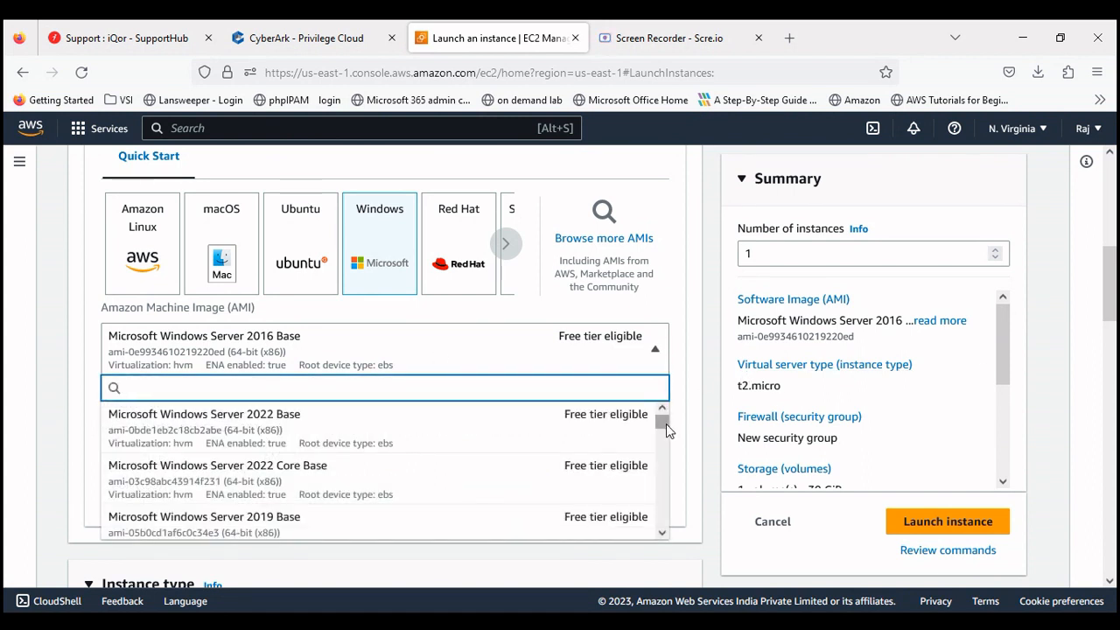
left_click_drag(666, 424, 665, 453)
scroll(663, 451, "down", 1)
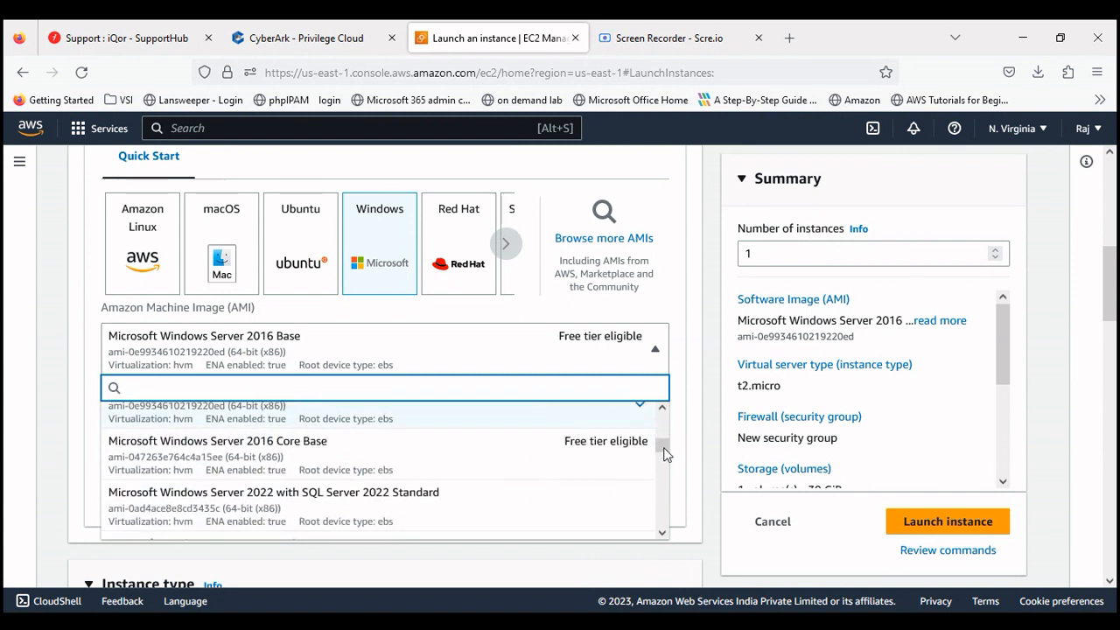
left_click(694, 510)
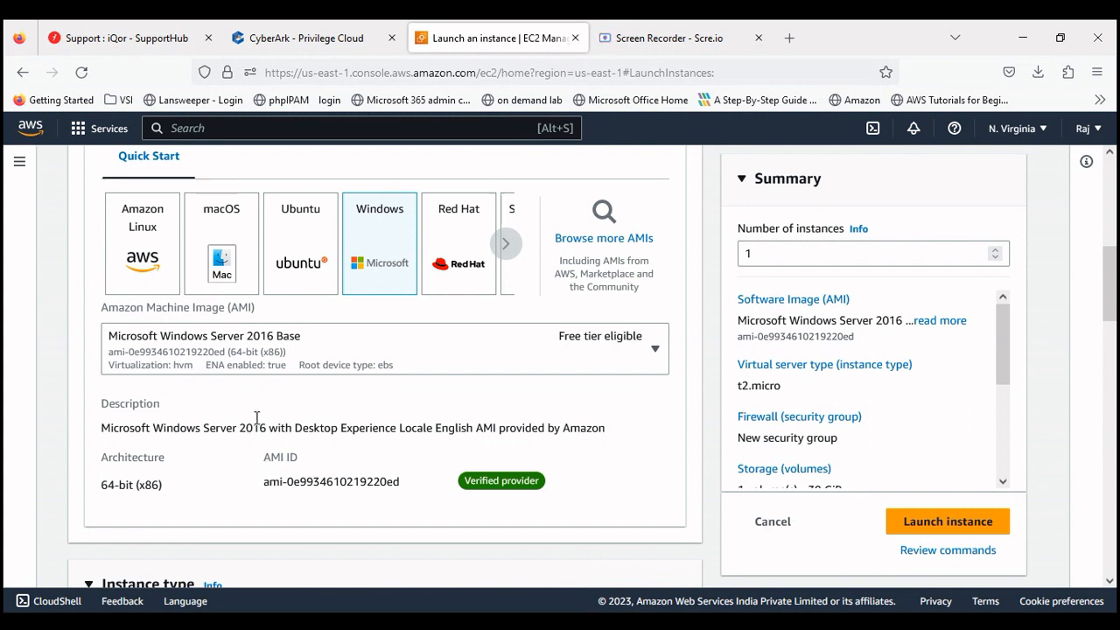
left_click_drag(1108, 287, 1111, 344)
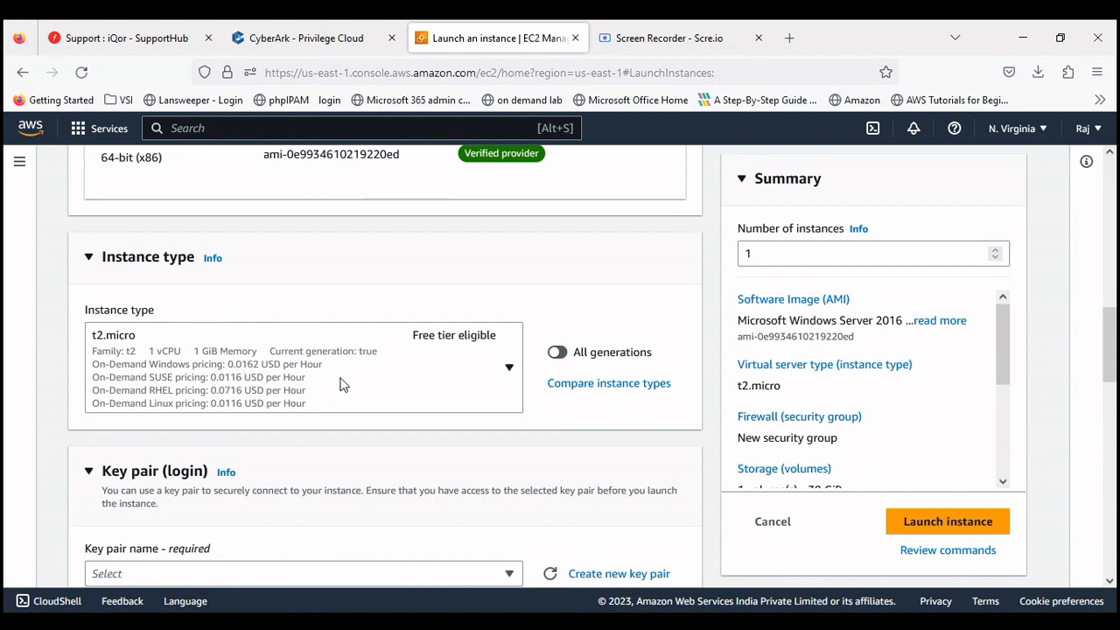
Step: Choose t2.micro (Free tier eligible) from the Instance type list
left_click(507, 370)
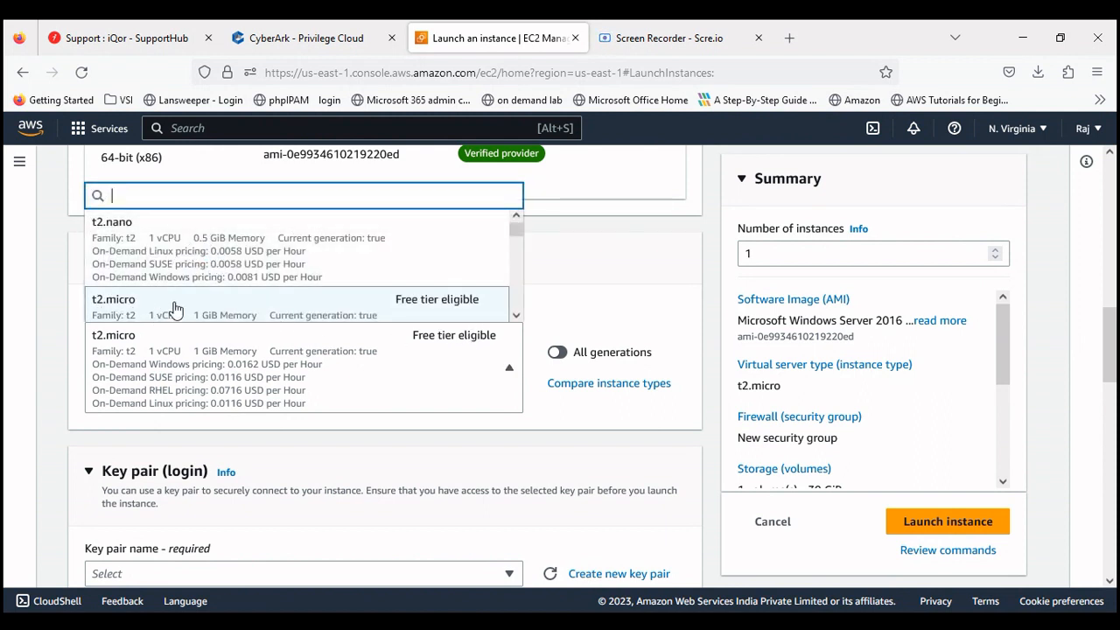
left_click(516, 316)
left_click(516, 317)
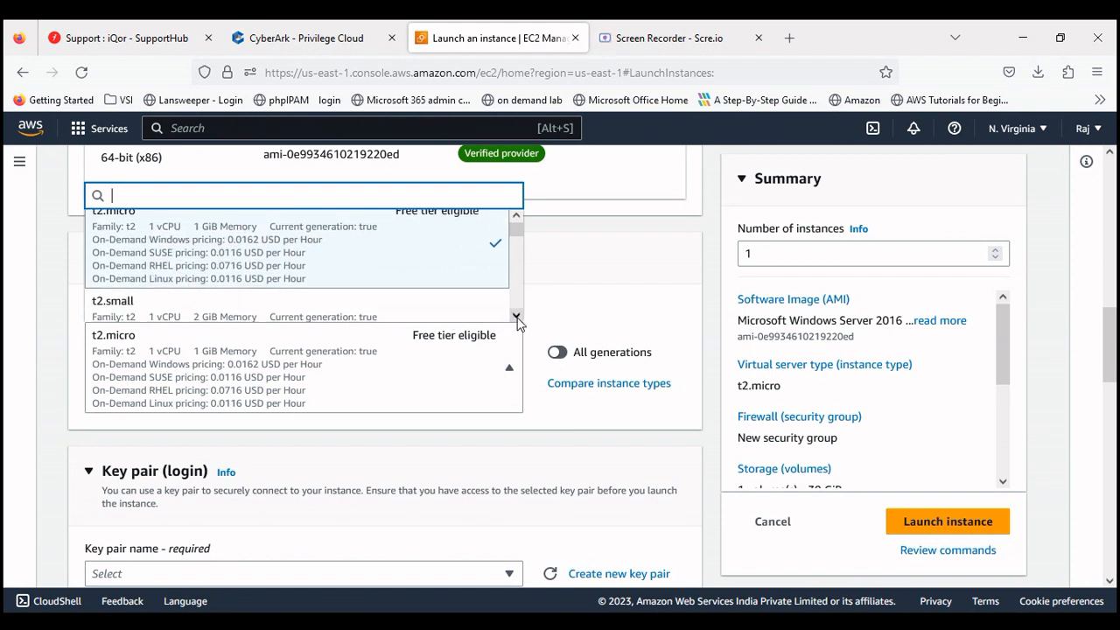
left_click(516, 317)
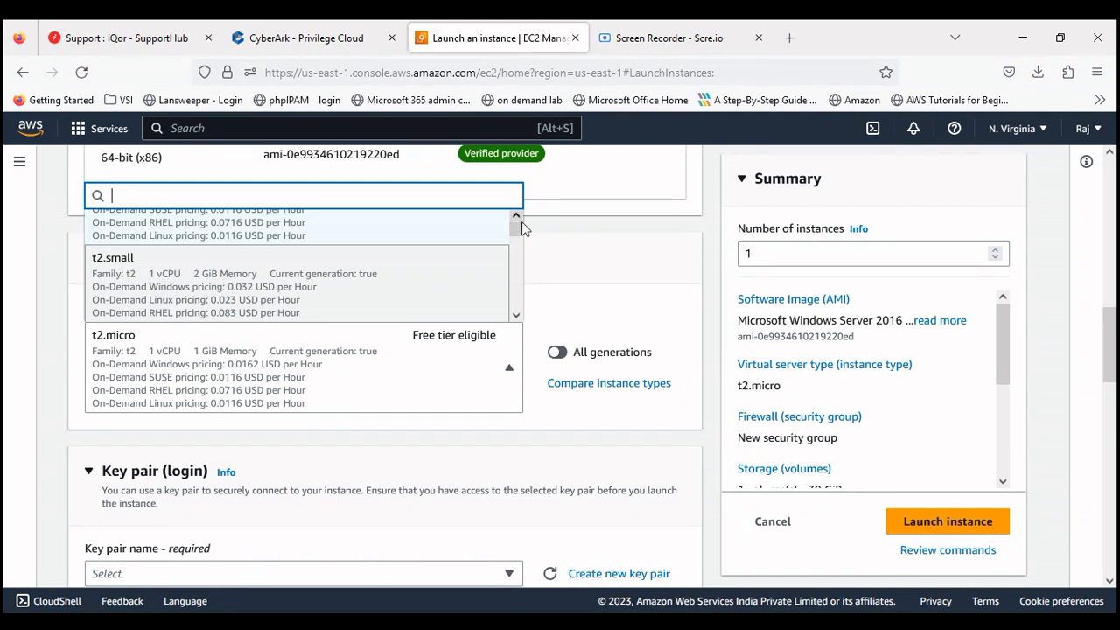
scroll(520, 221, "up", 2)
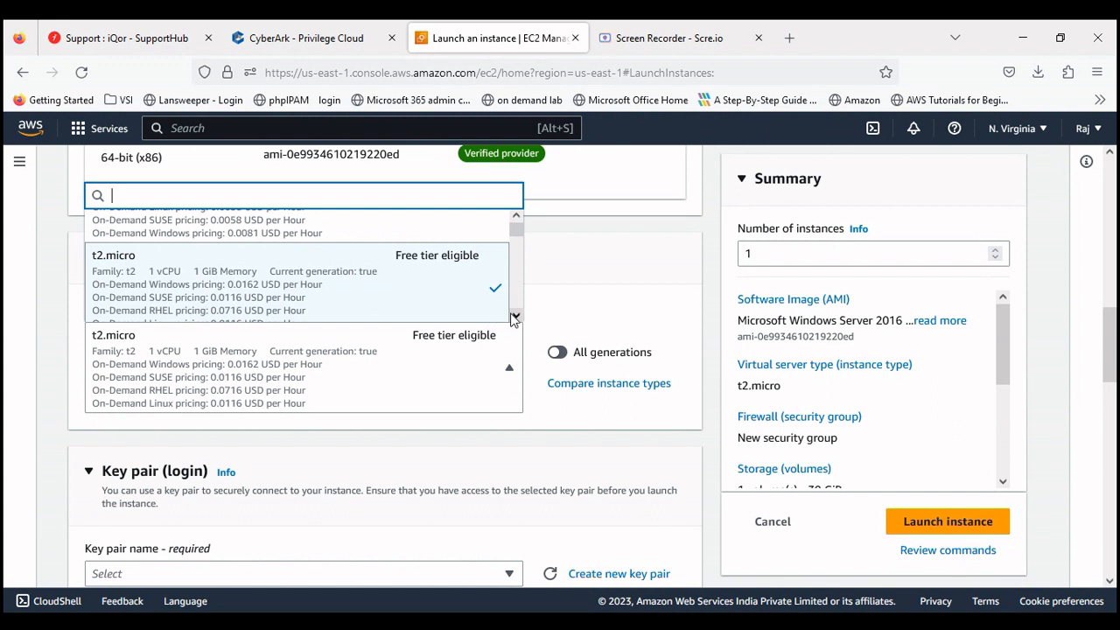
scroll(514, 317, "down", 3)
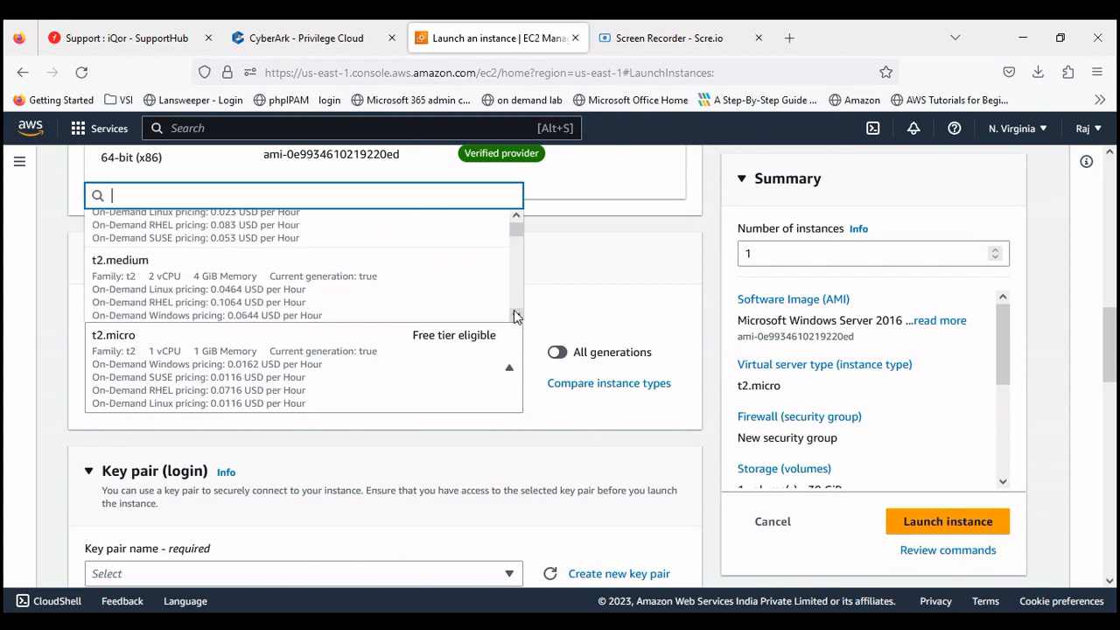
scroll(515, 317, "down", 3)
scroll(515, 317, "down", 3)
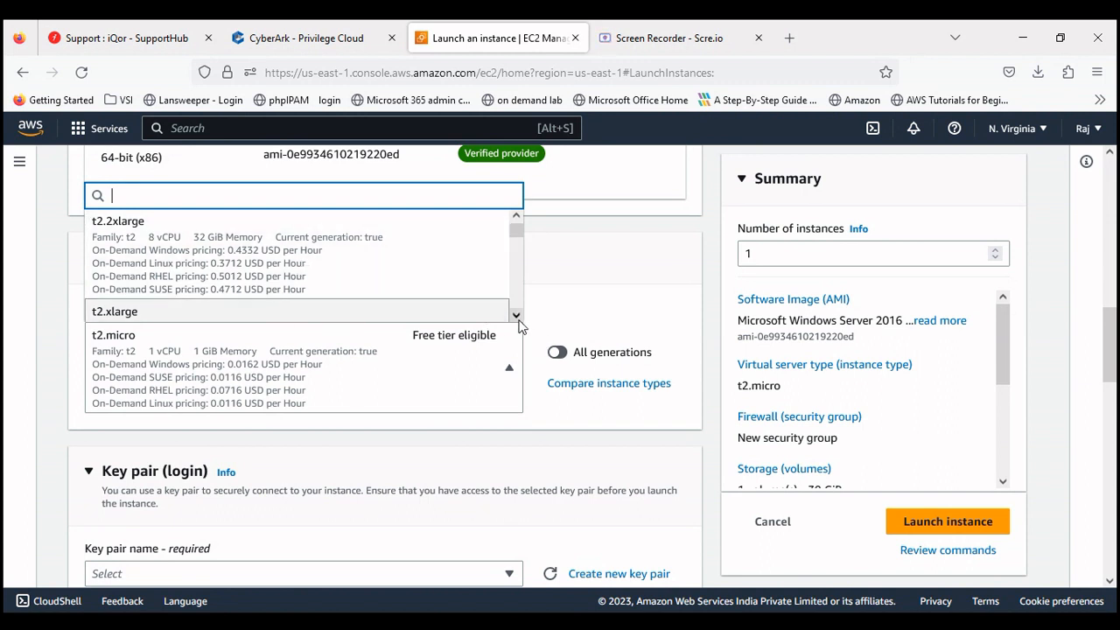
scroll(517, 315, "down", 5)
scroll(518, 320, "down", 5)
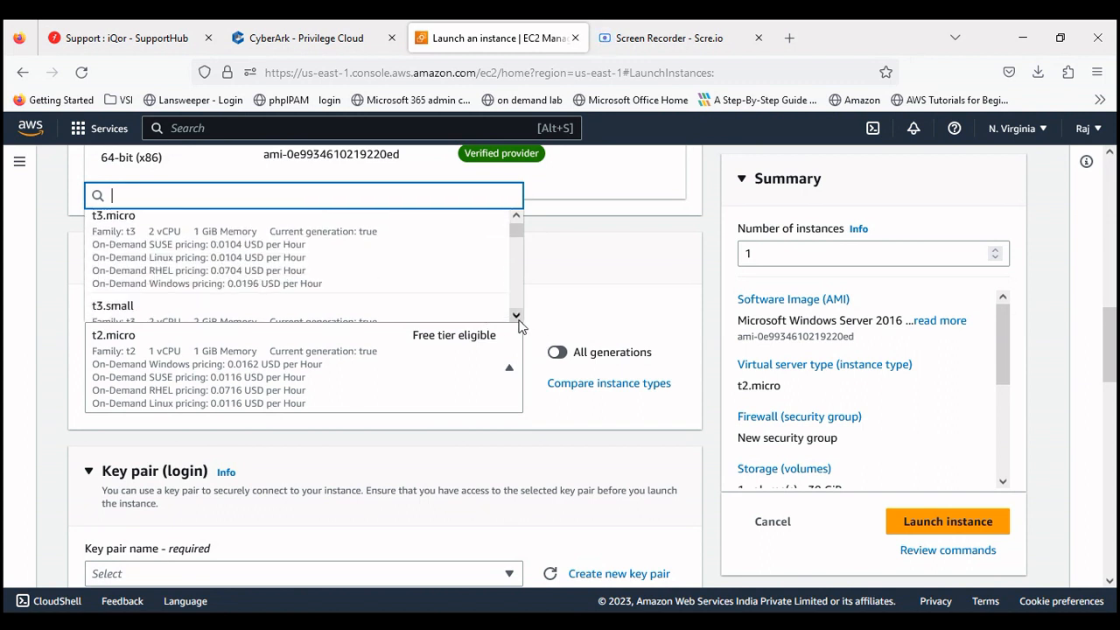
left_click_drag(521, 236, 519, 230)
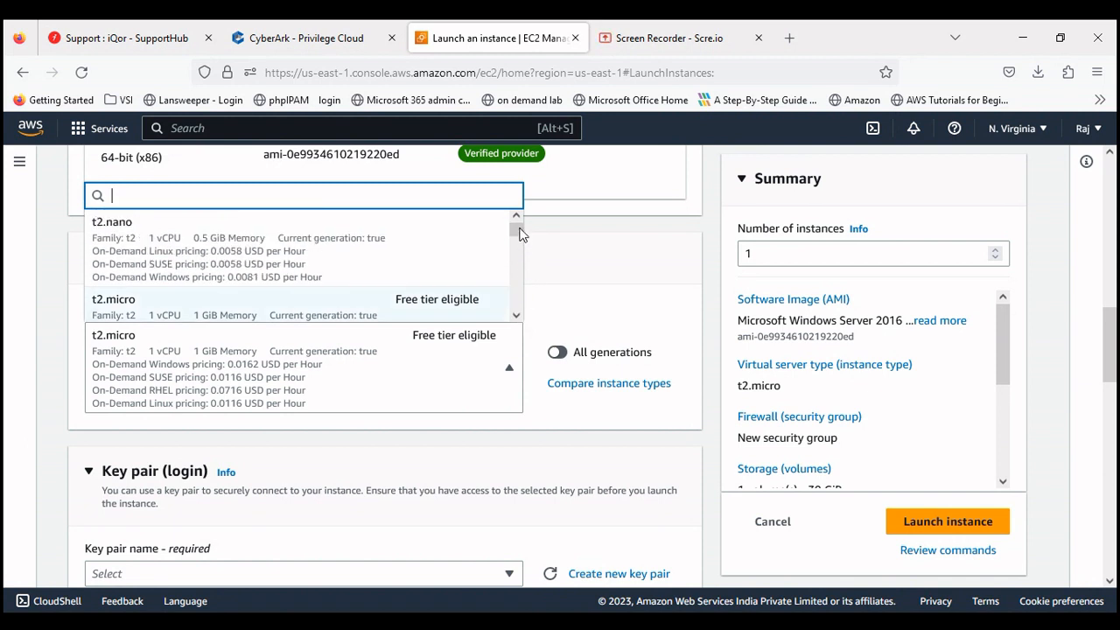
left_click(289, 299)
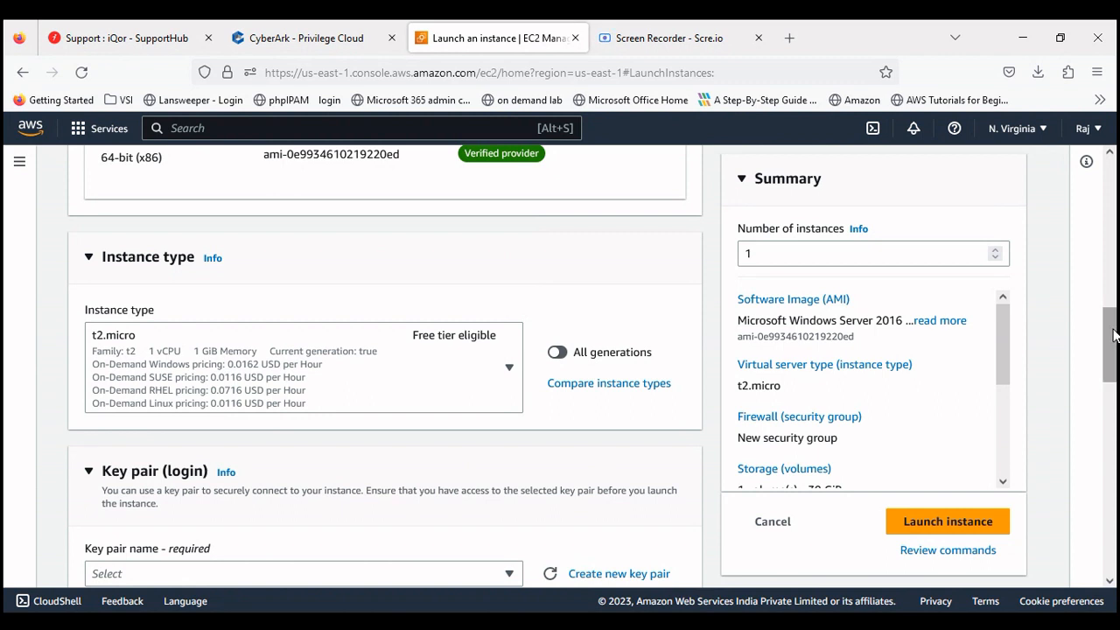
left_click_drag(1114, 335, 1113, 375)
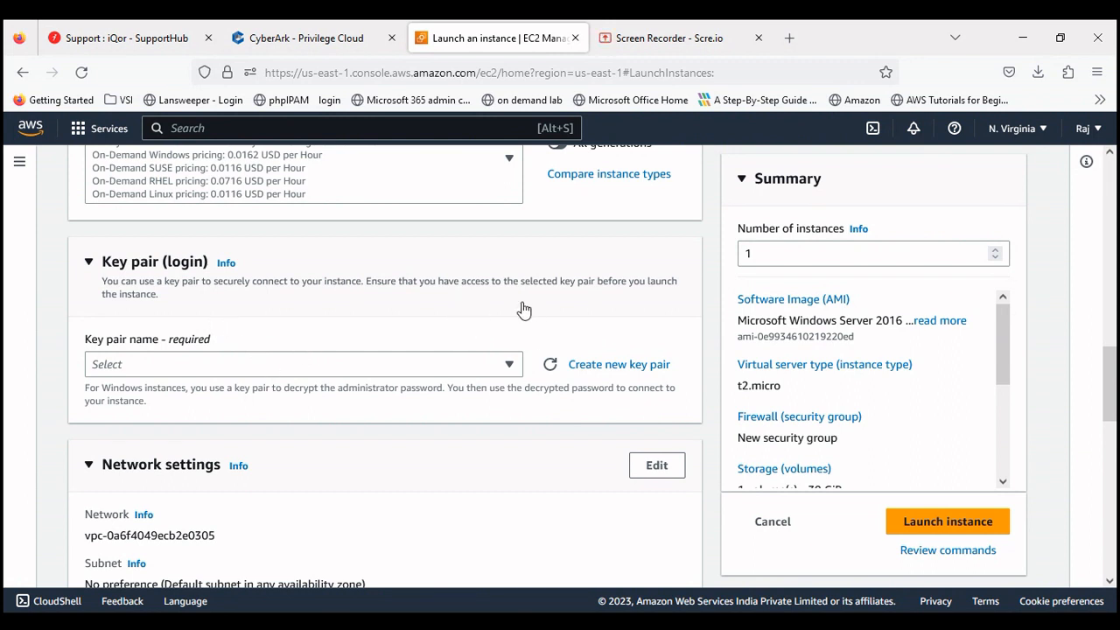
left_click(510, 369)
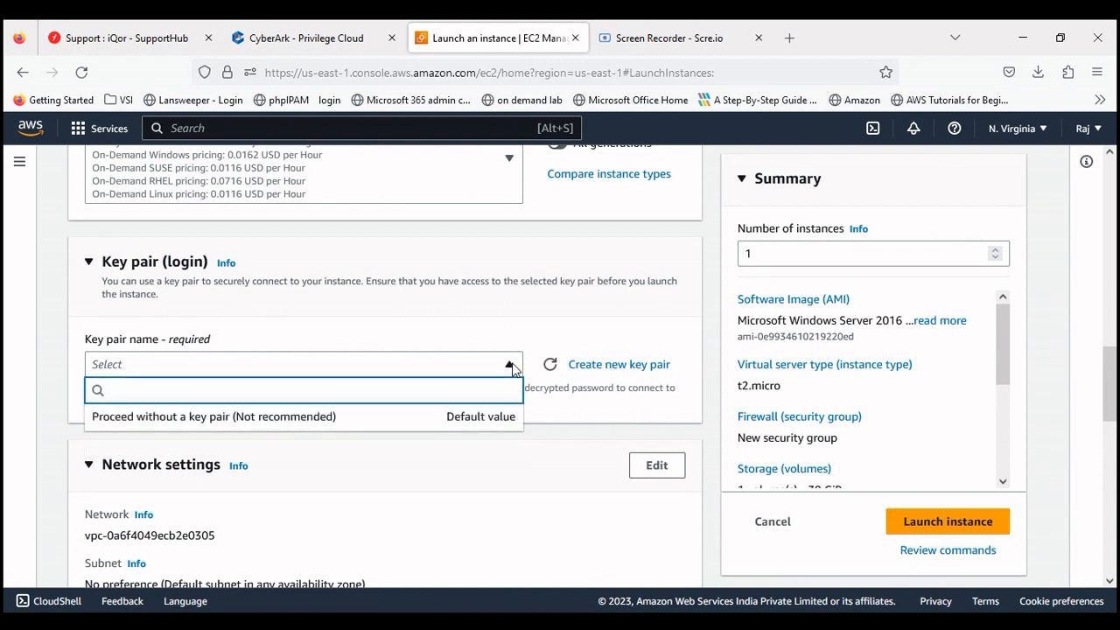
left_click(309, 345)
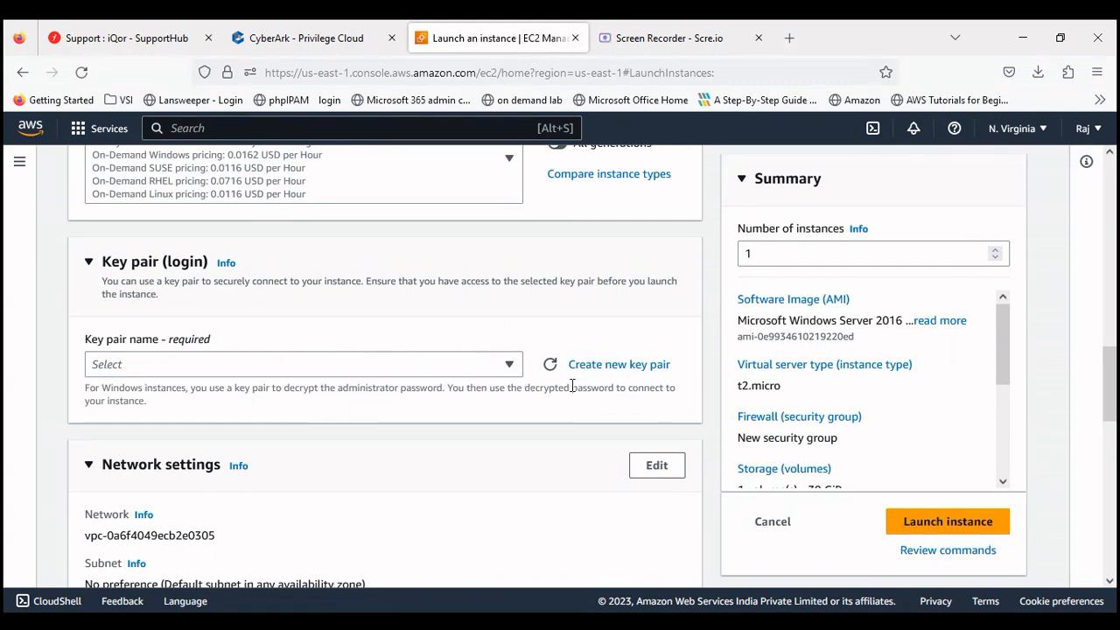
Step: Create a .pem key pair named testvm, downloading testvm.pem
left_click(604, 366)
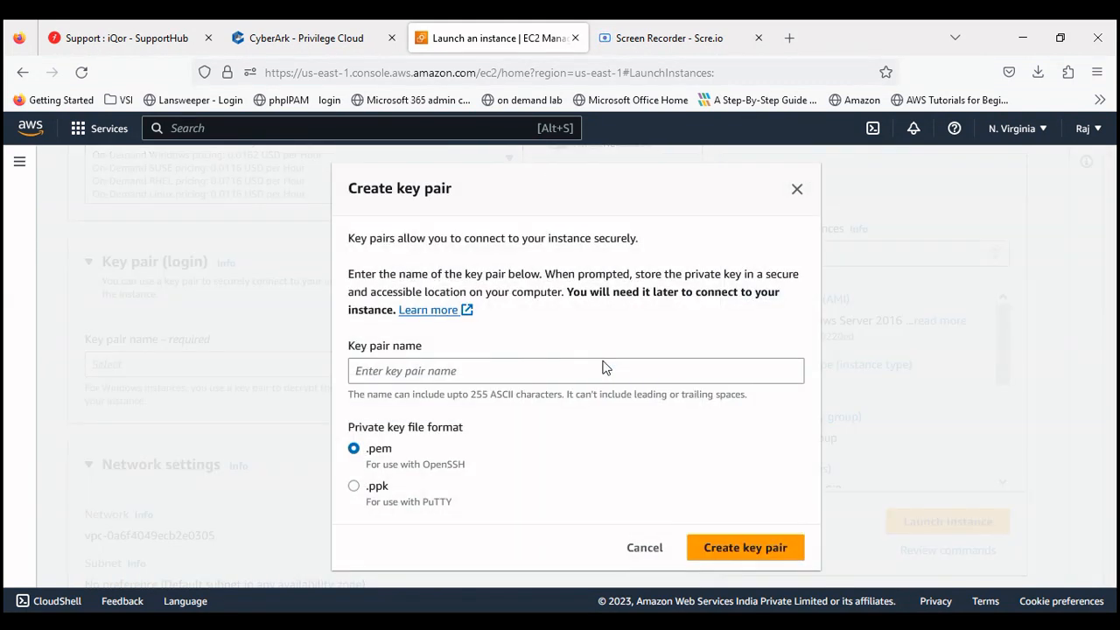
left_click(583, 371)
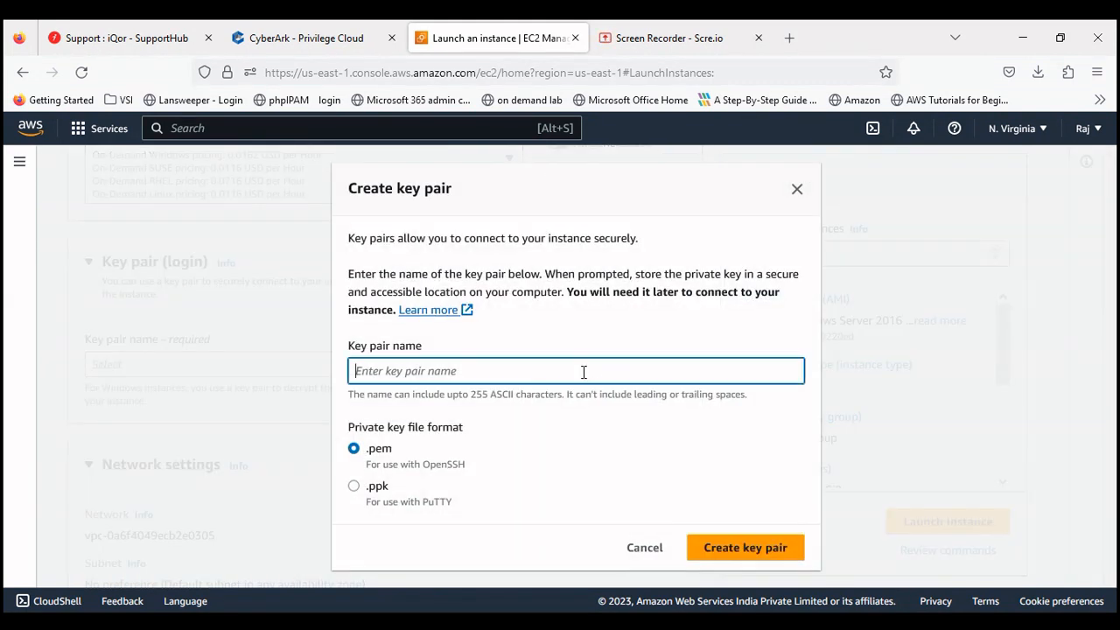
type("te")
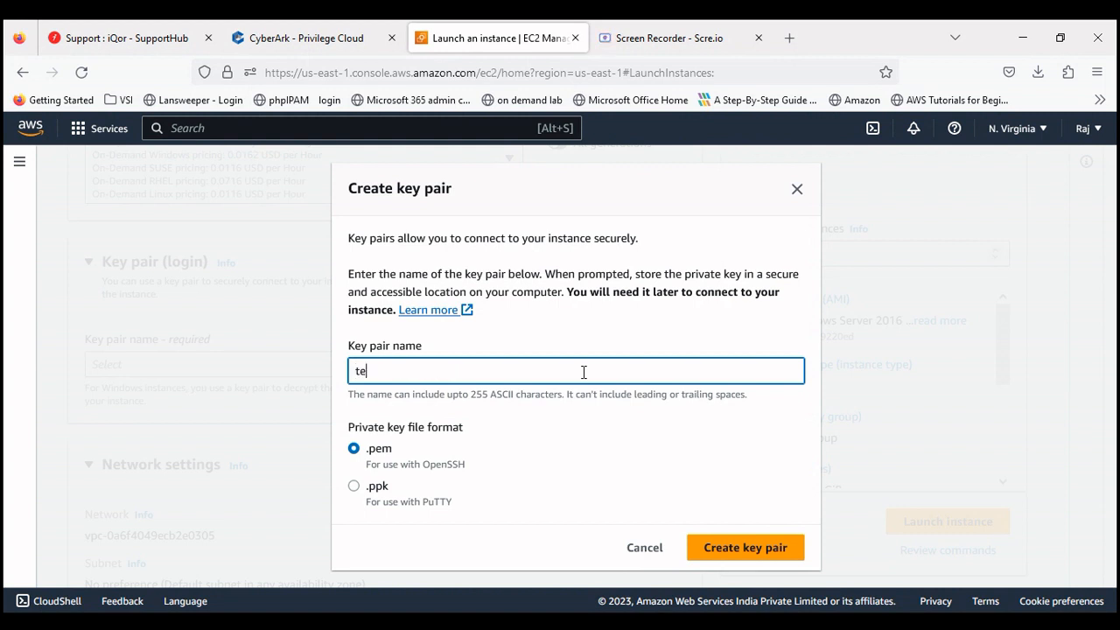
type("stvm")
left_click(745, 553)
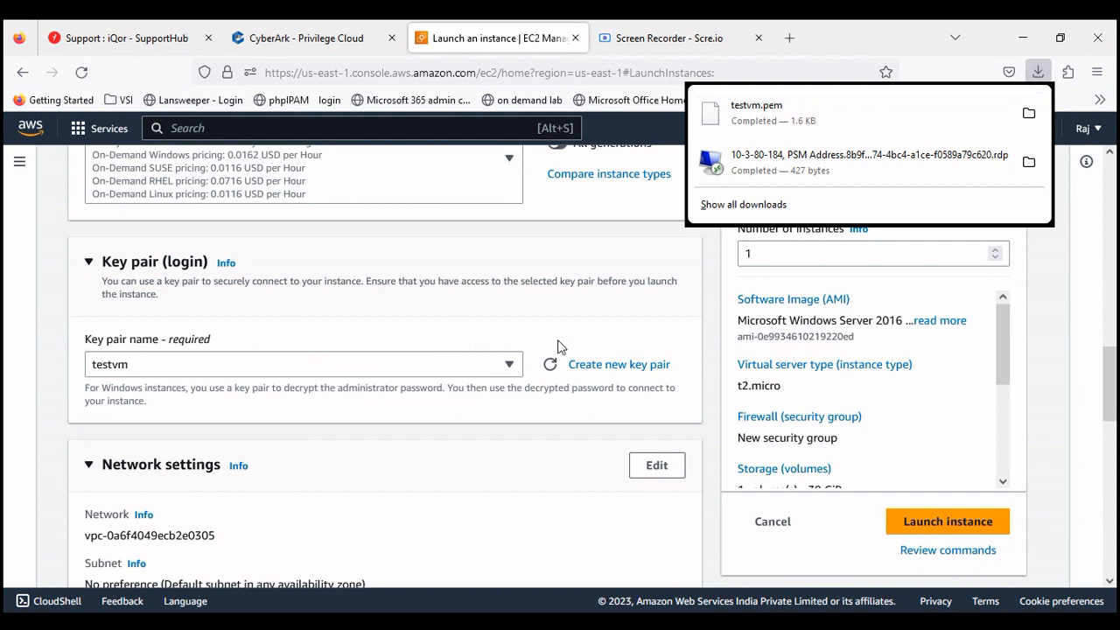
left_click_drag(1111, 353, 1111, 398)
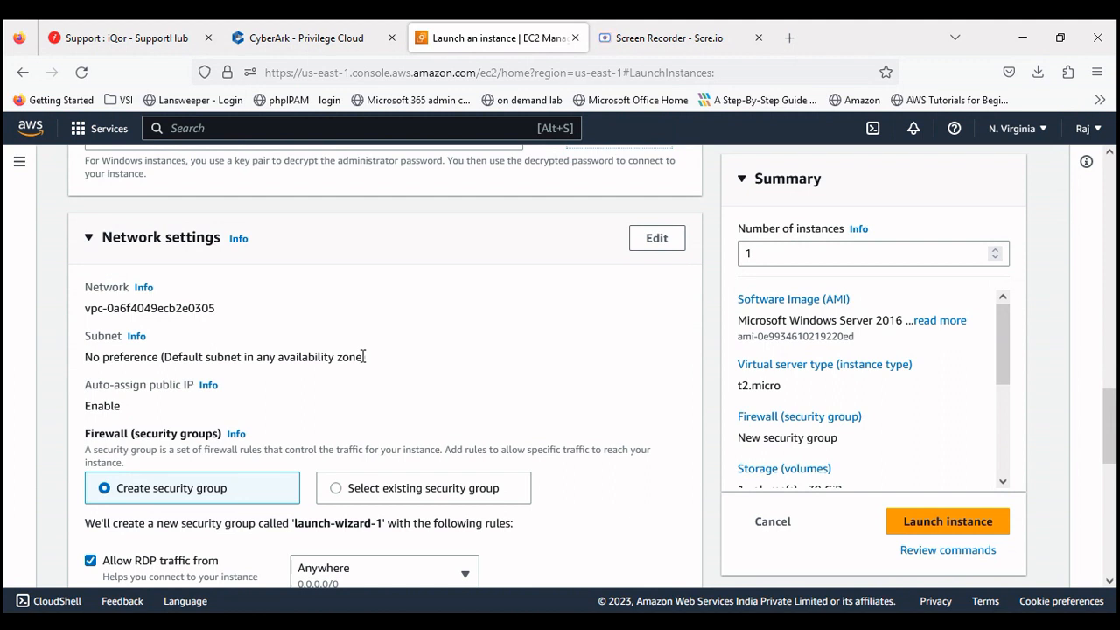
left_click_drag(1113, 438, 1113, 462)
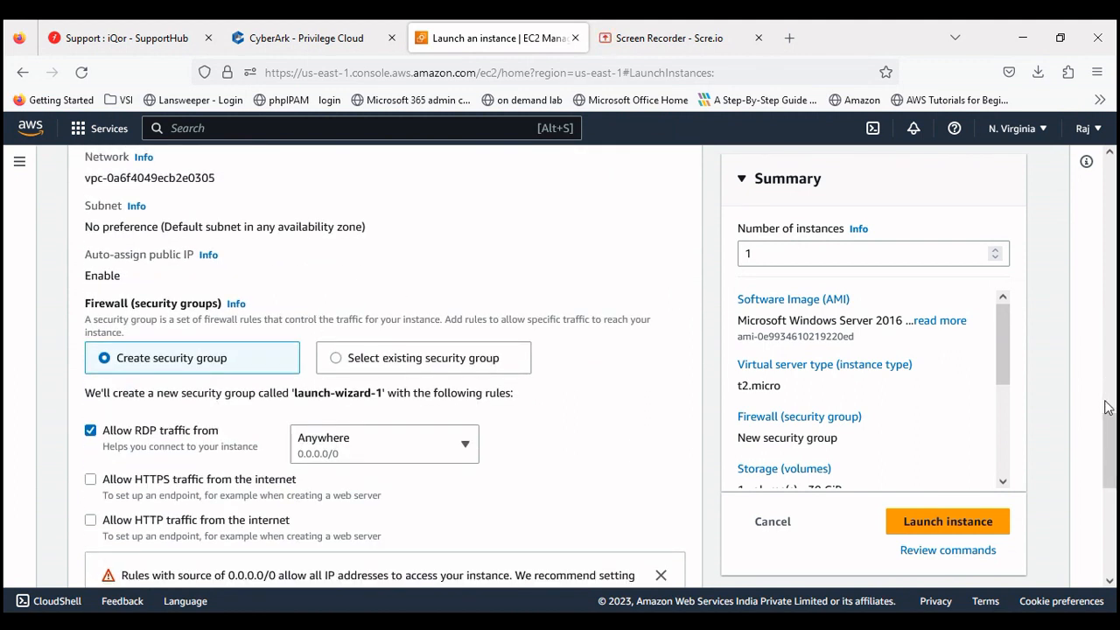
left_click_drag(1107, 411, 1107, 407)
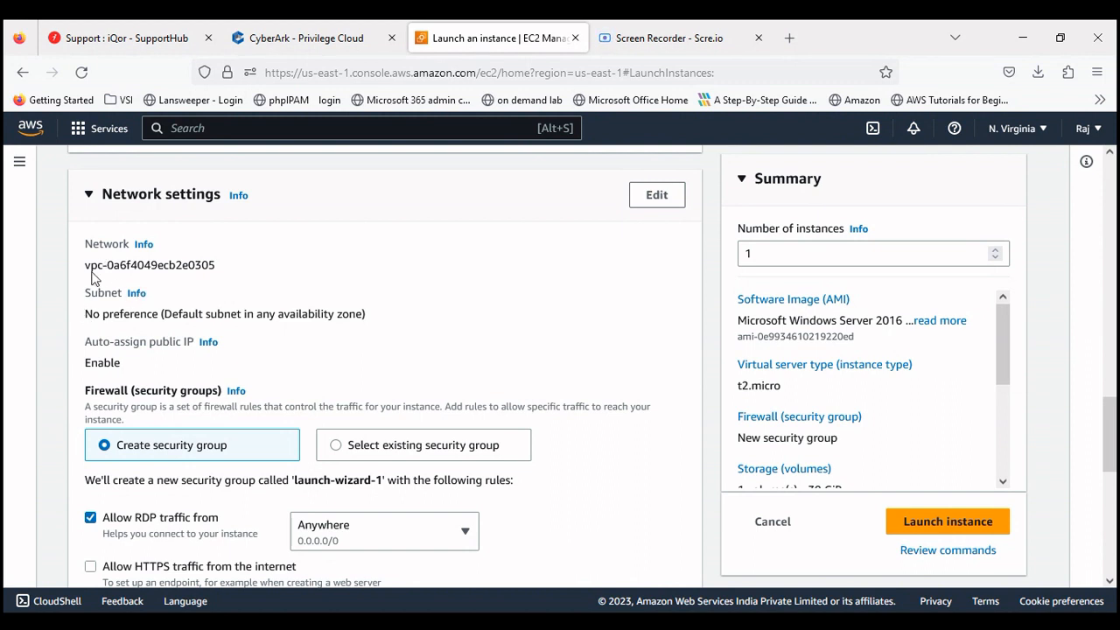
left_click_drag(84, 265, 224, 271)
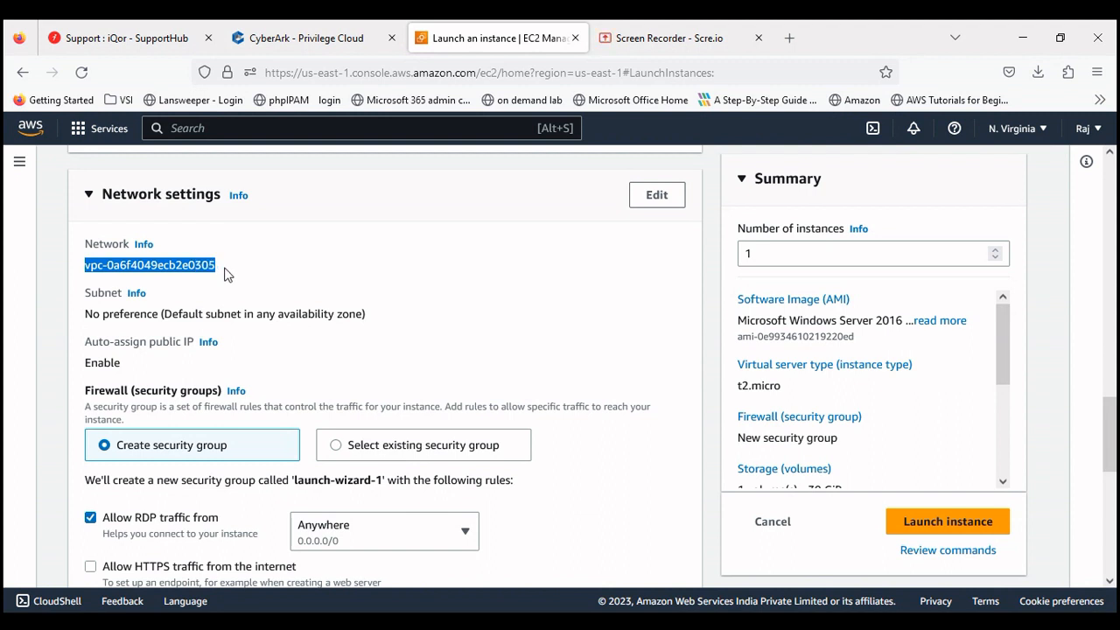
left_click(263, 294)
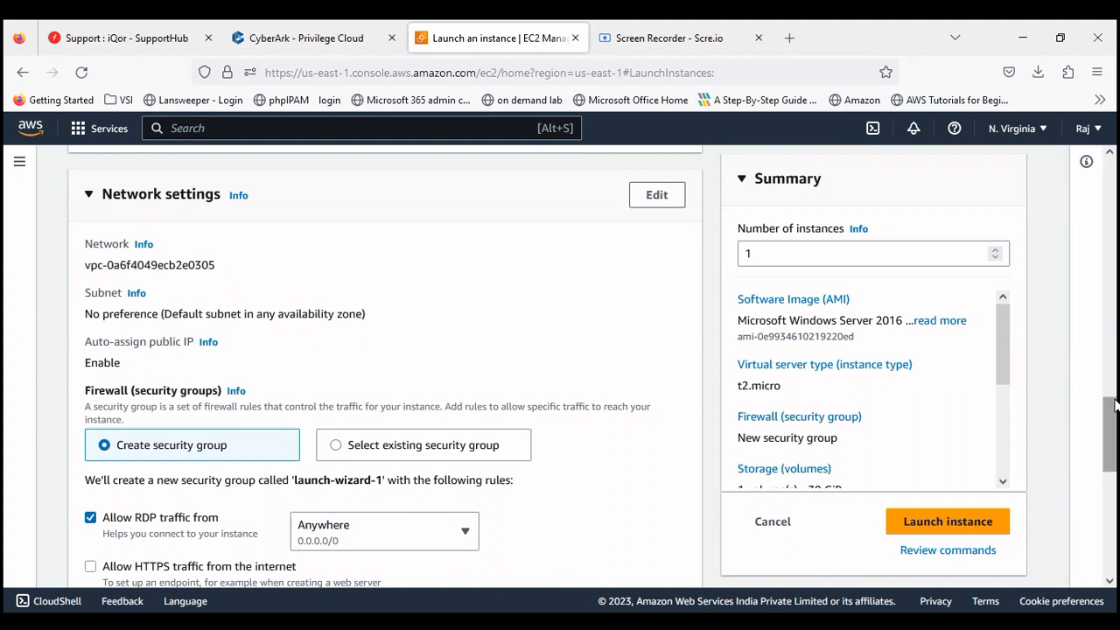
scroll(1113, 423, "down", 1)
left_click_drag(1113, 423, 1109, 432)
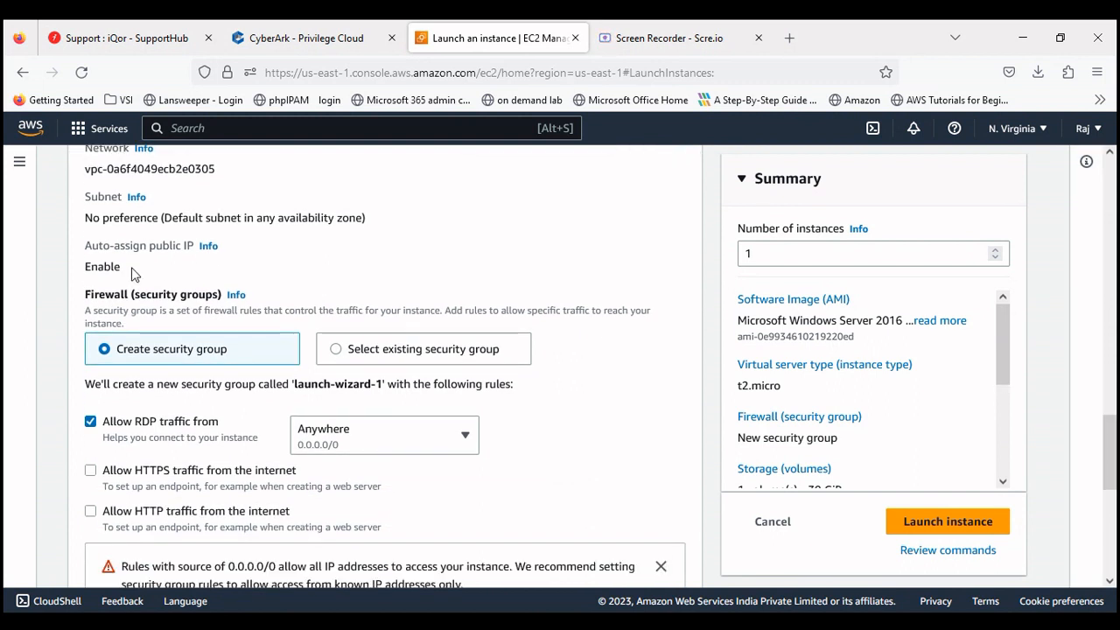
left_click_drag(123, 269, 87, 269)
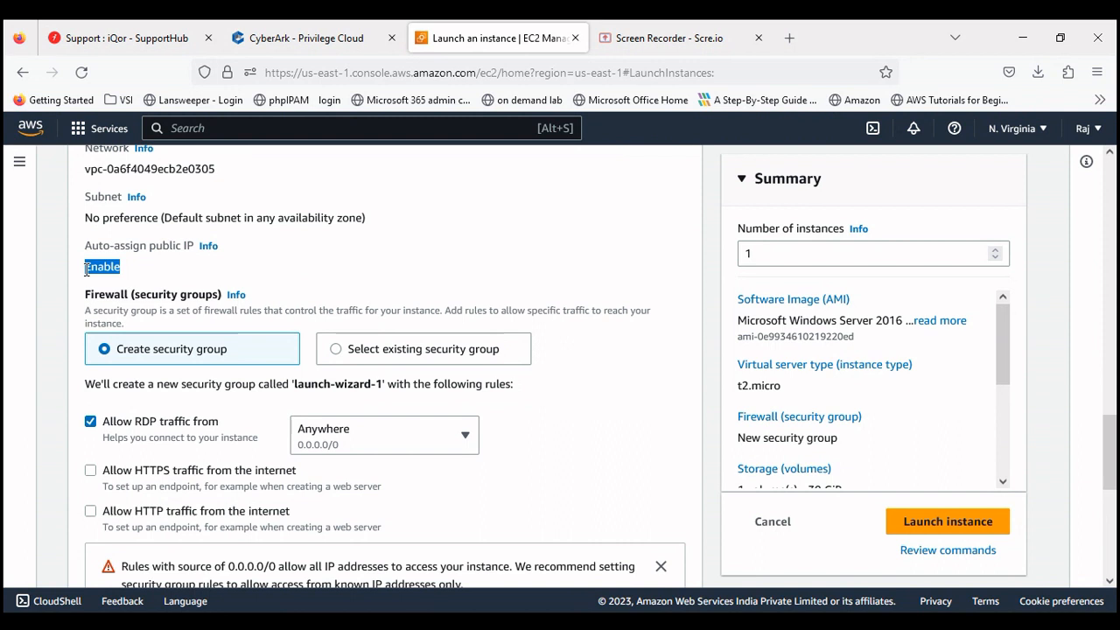
left_click(154, 273)
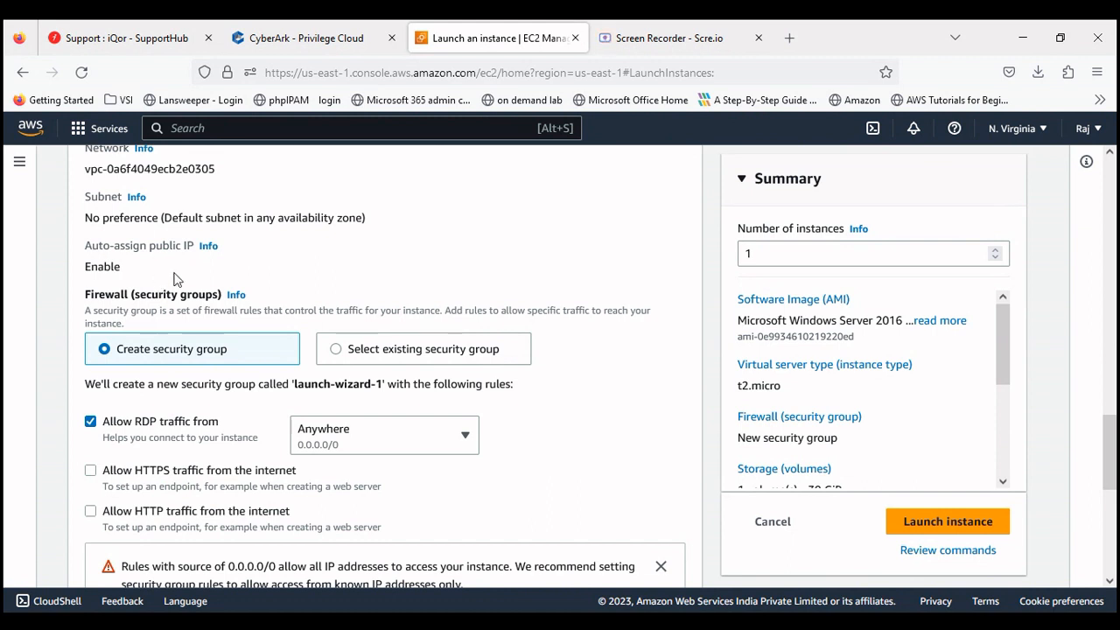
Step: Use the existing default security group instead of creating a new one
left_click(330, 351)
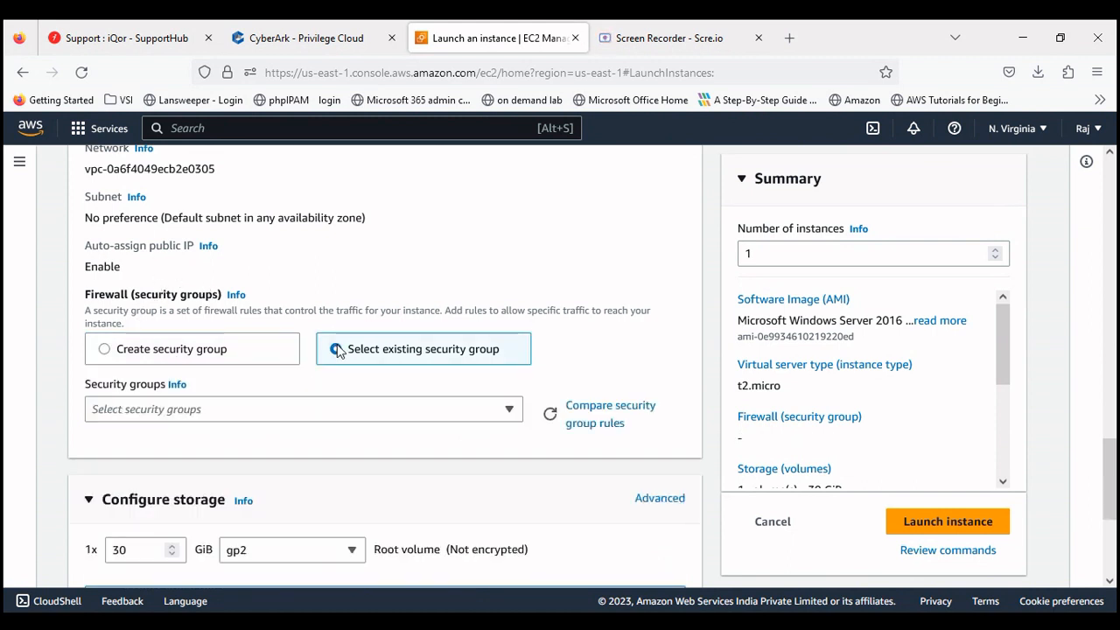
left_click(514, 411)
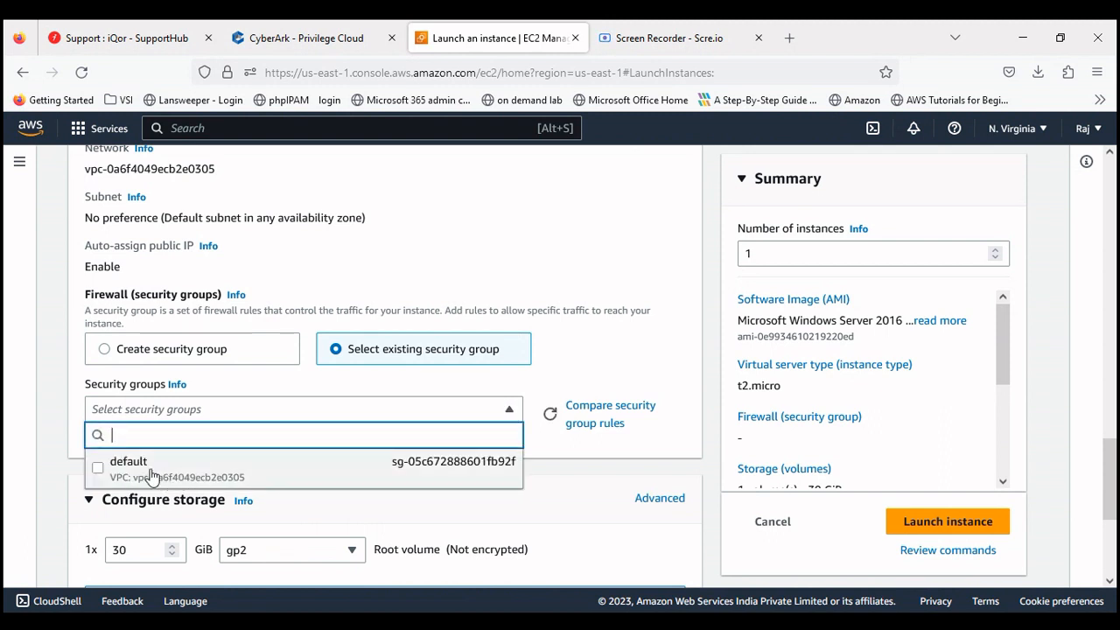
left_click(150, 473)
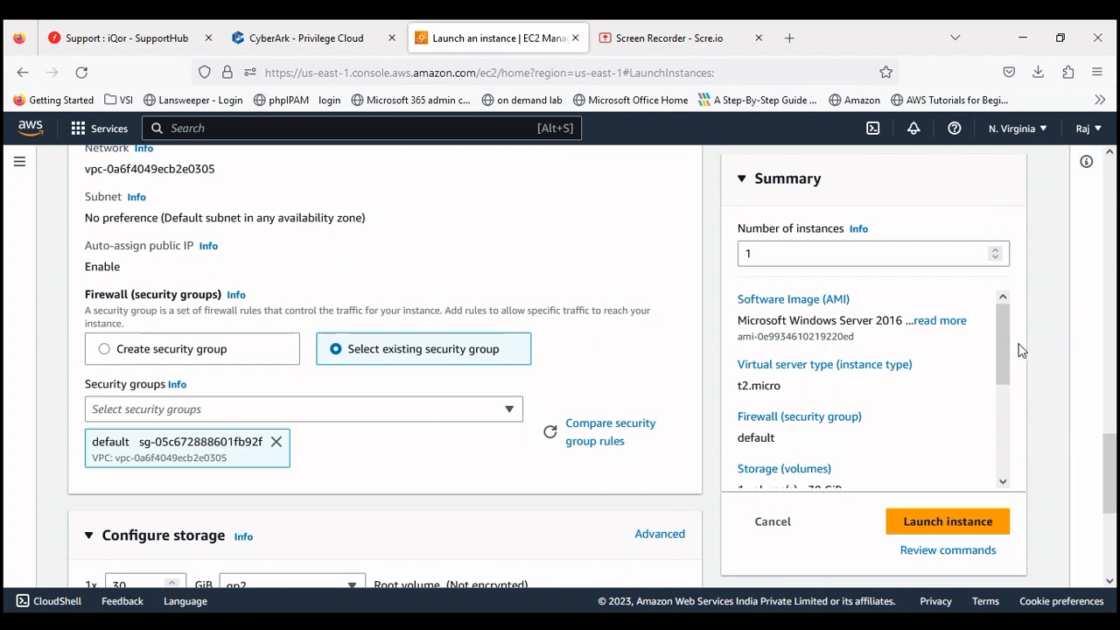
left_click_drag(1109, 450, 1109, 493)
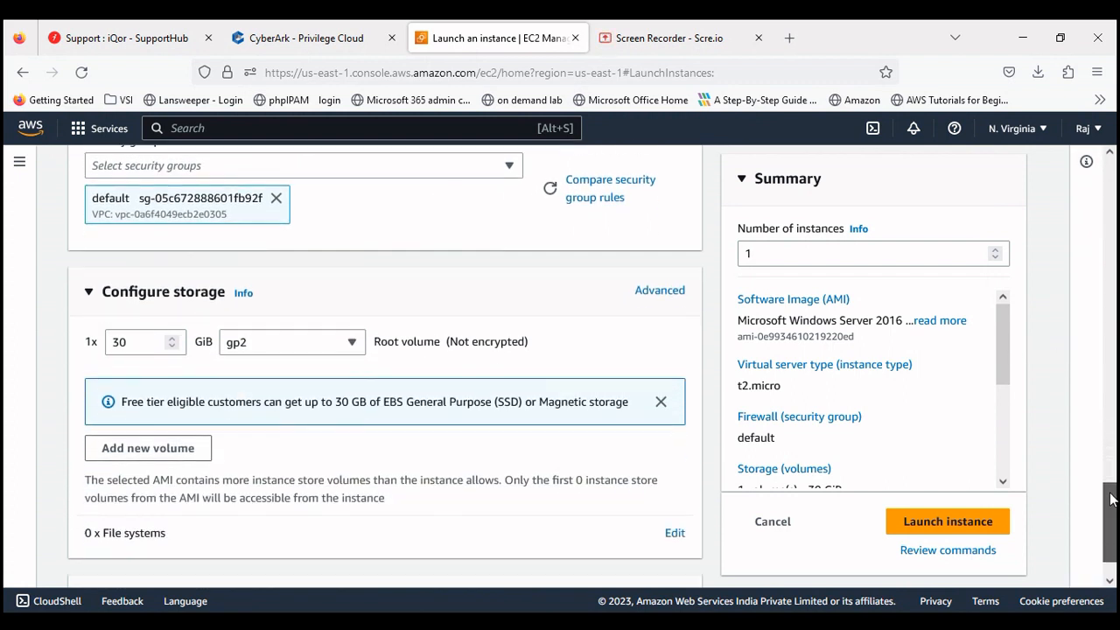
Step: Edit the root volume size, changing it to 50 and back to 30 GiB
left_click(136, 343)
double_click(135, 343)
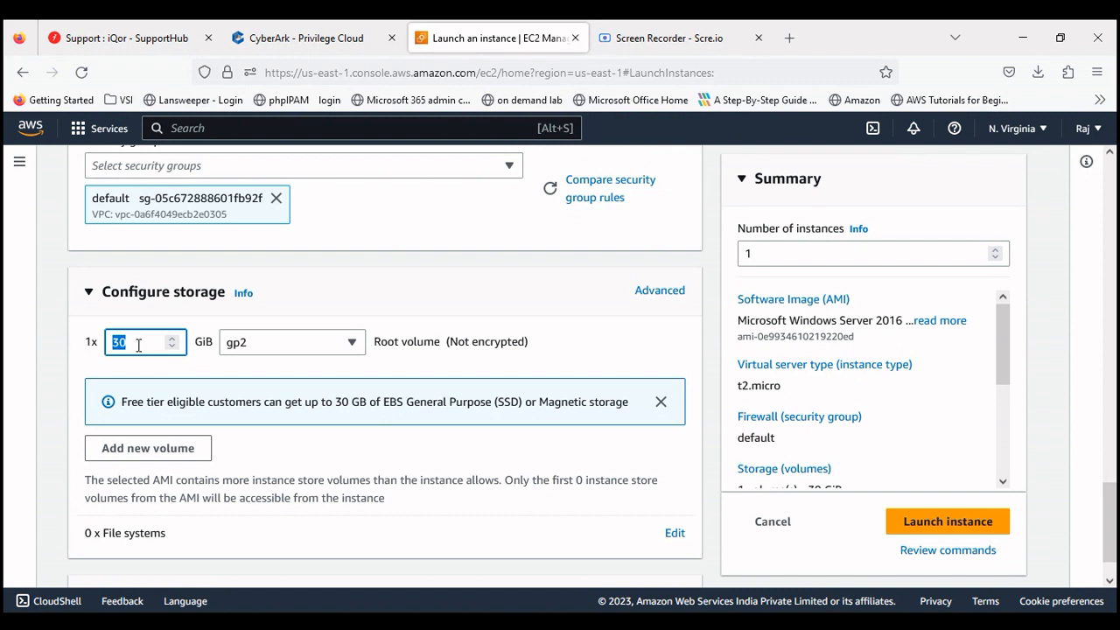
type("5")
left_click_drag(138, 345, 82, 344)
type("3")
Step: Add an extra volume sized 30 GiB, remove it, then expand Advanced details
left_click(138, 459)
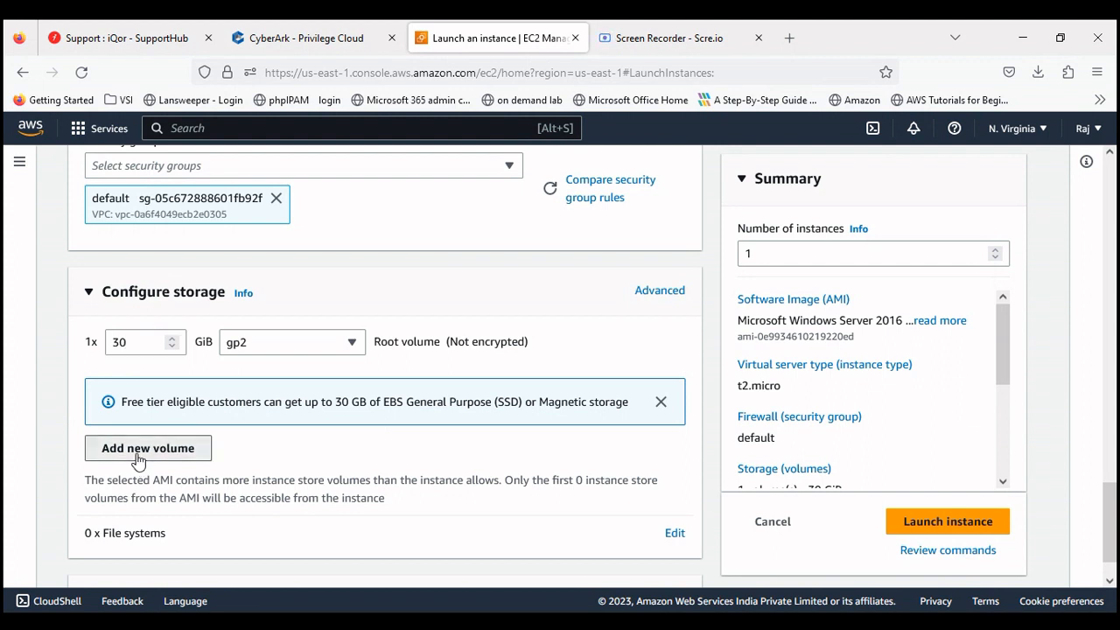
left_click(127, 401)
left_click_drag(128, 401, 71, 401)
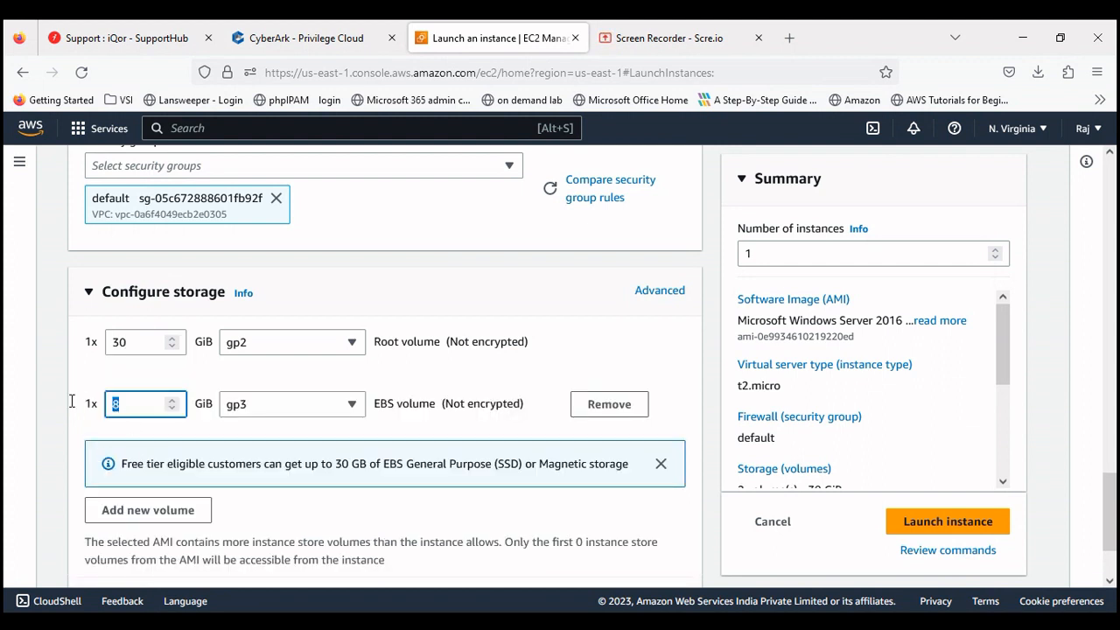
type("30")
scroll(525, 350, "down", 2)
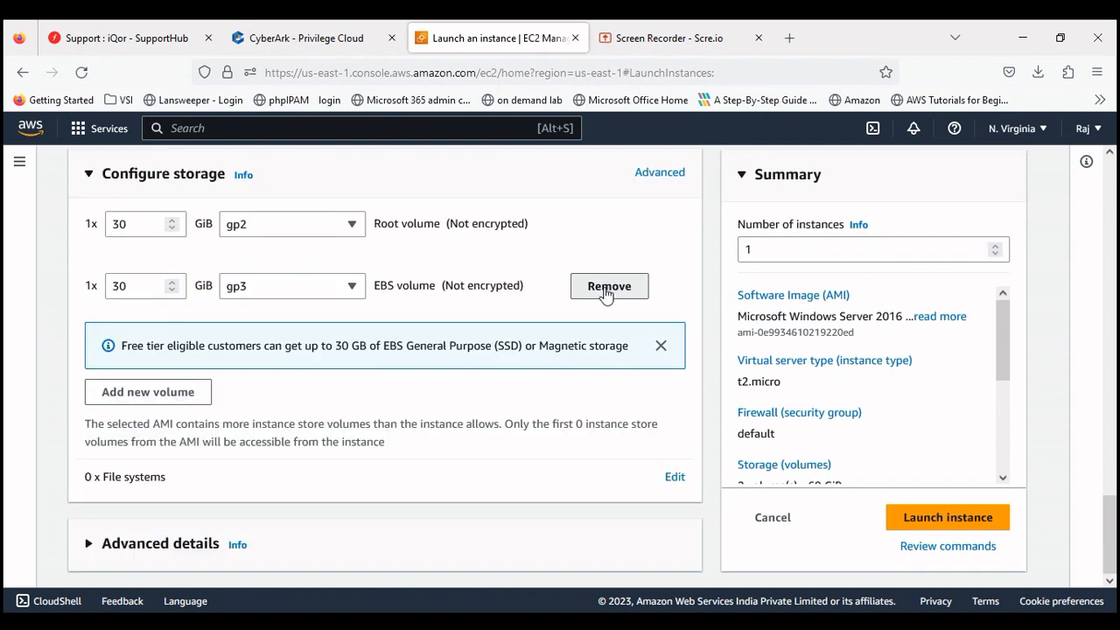
left_click(604, 292)
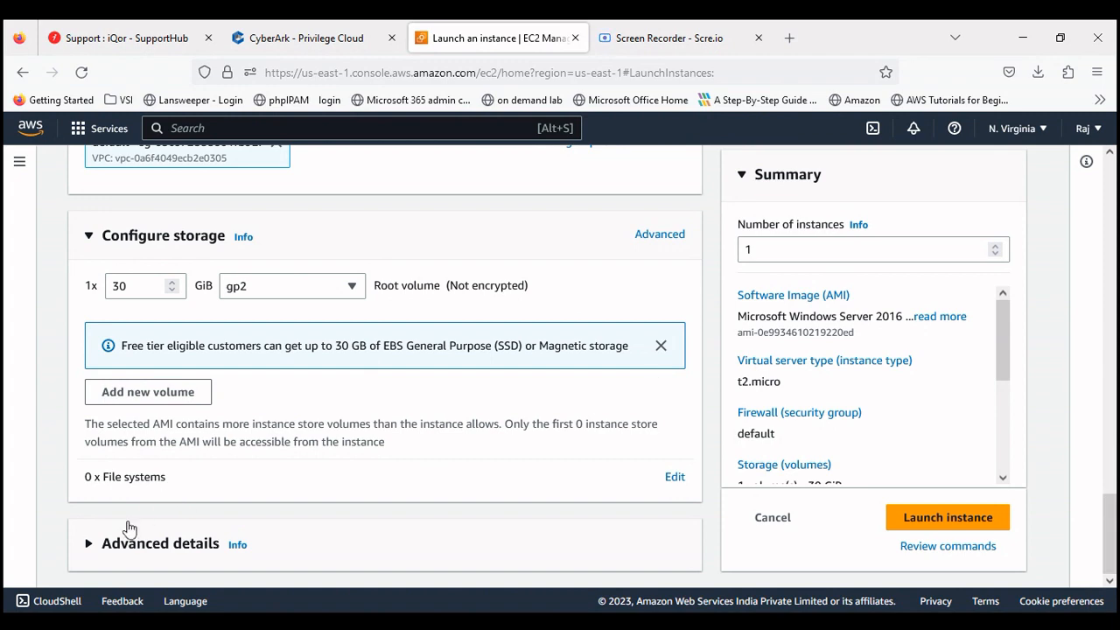
left_click(89, 548)
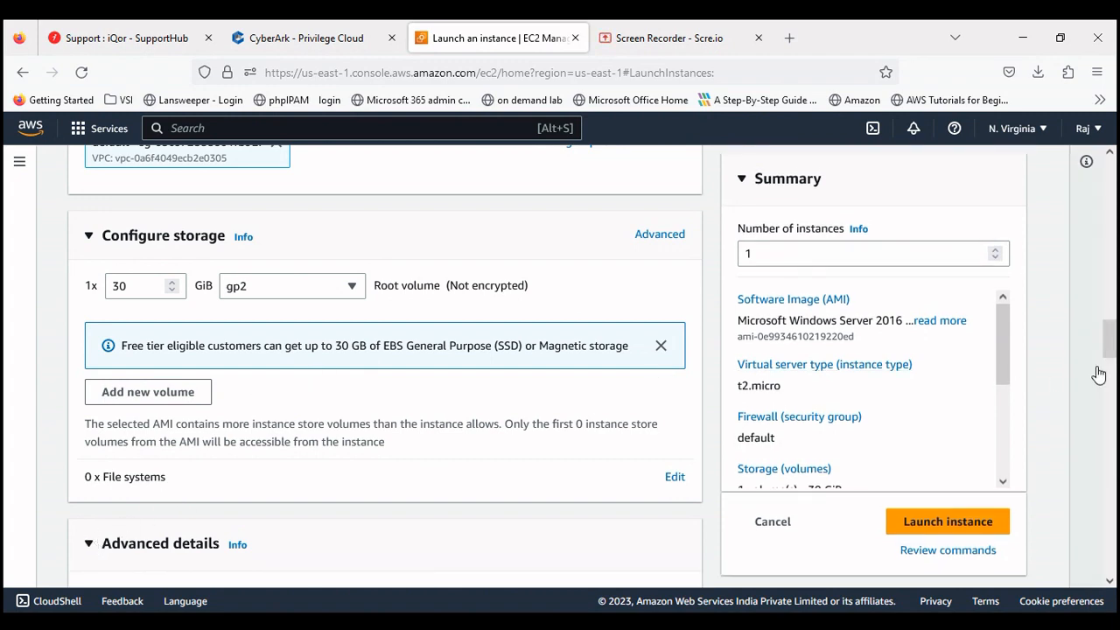
scroll(1105, 372, "down", 3)
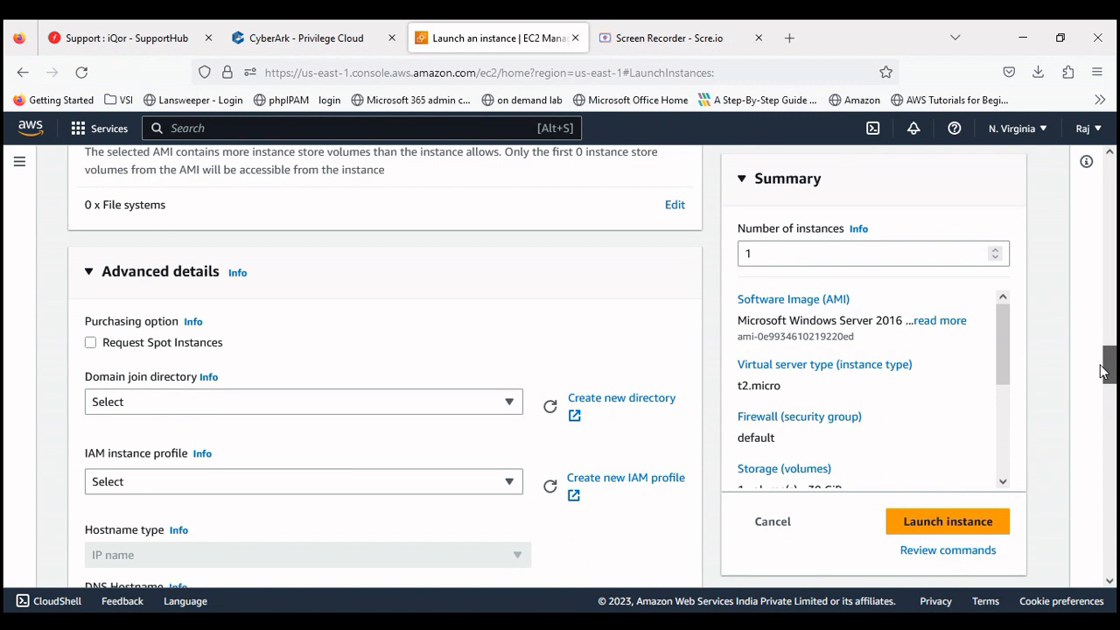
scroll(1107, 374, "down", 1)
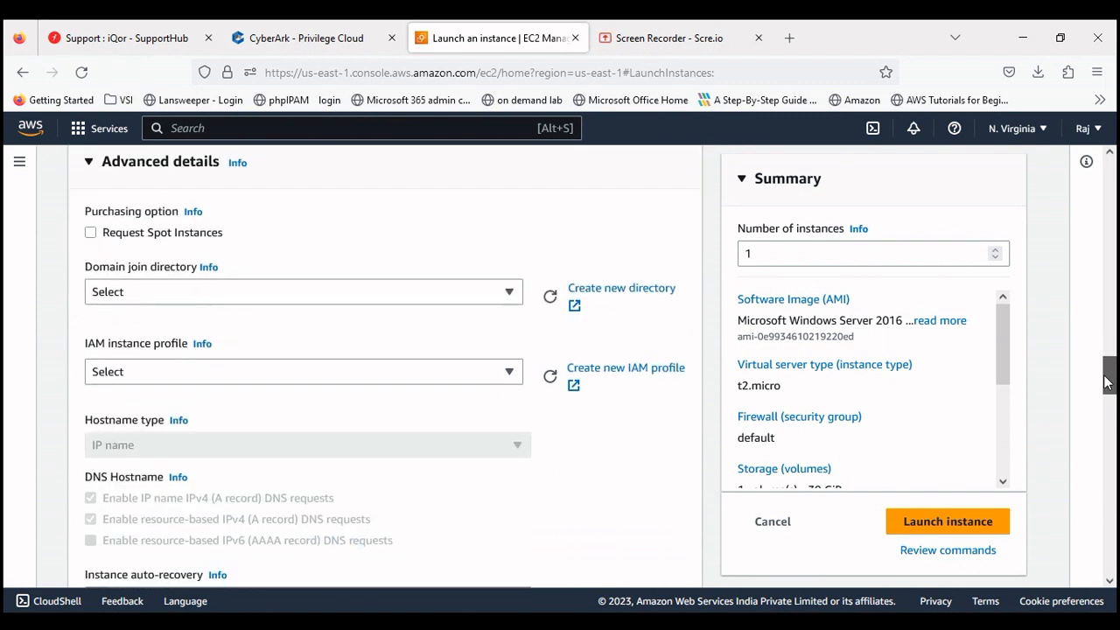
left_click(244, 292)
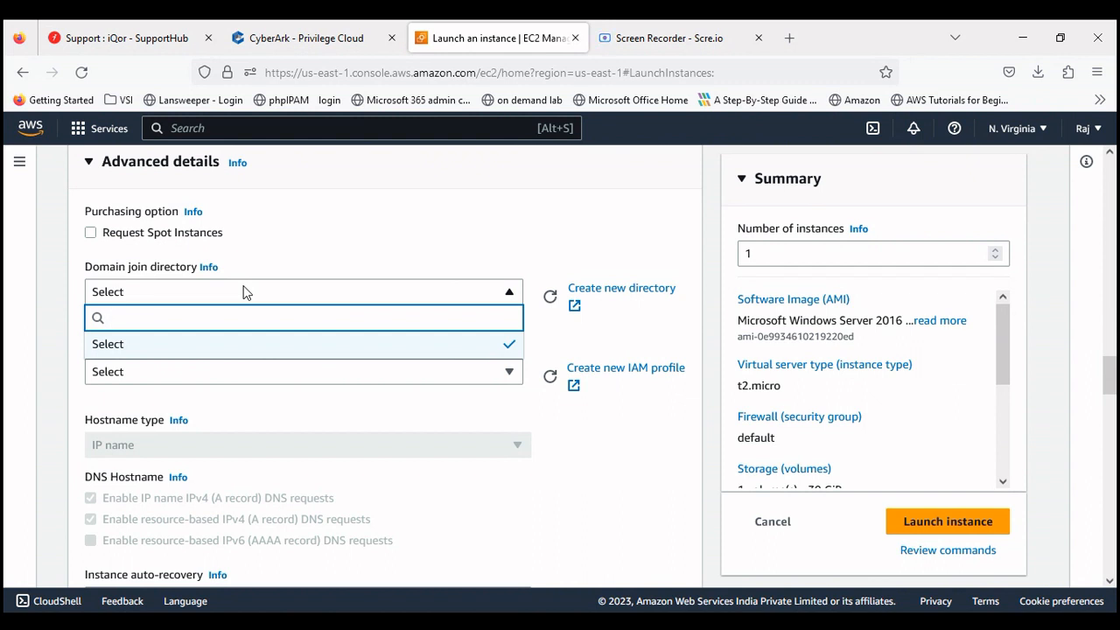
left_click(297, 247)
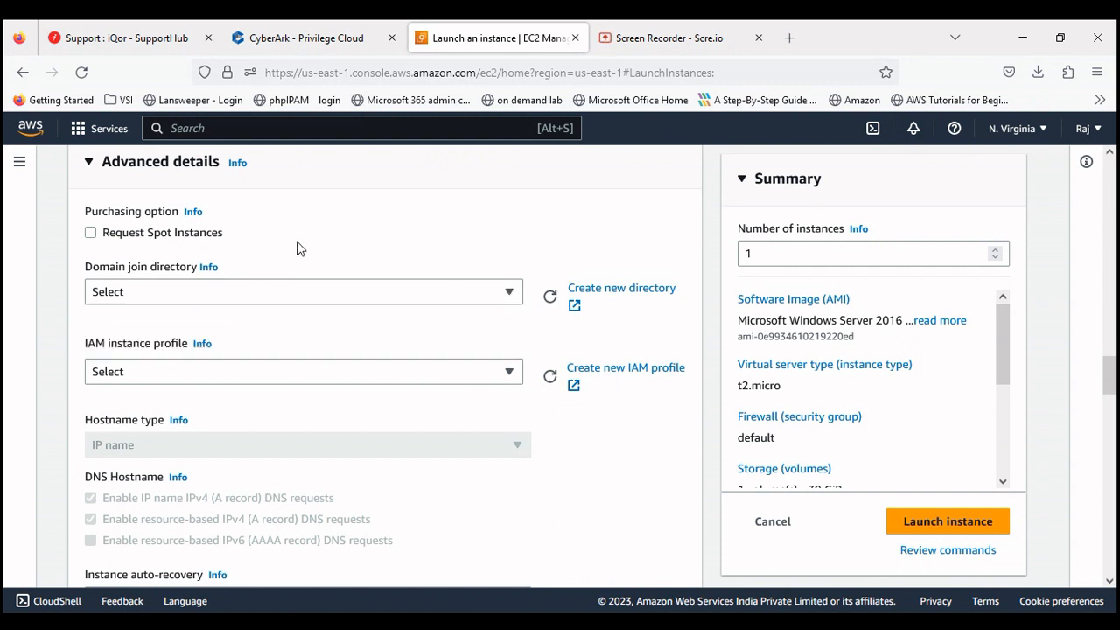
left_click(217, 372)
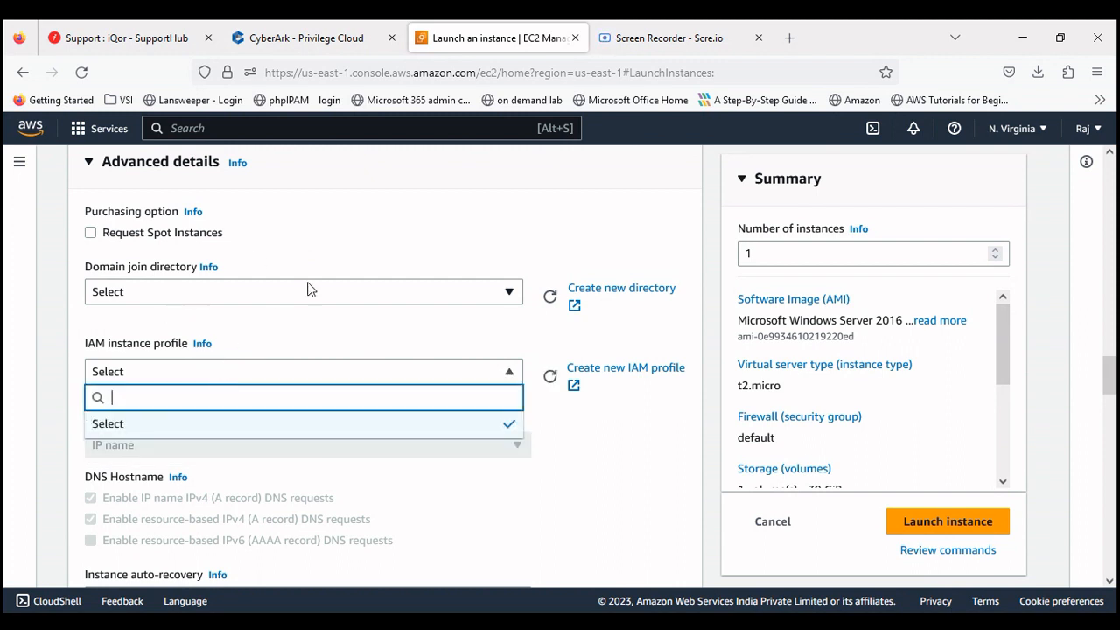
left_click(340, 225)
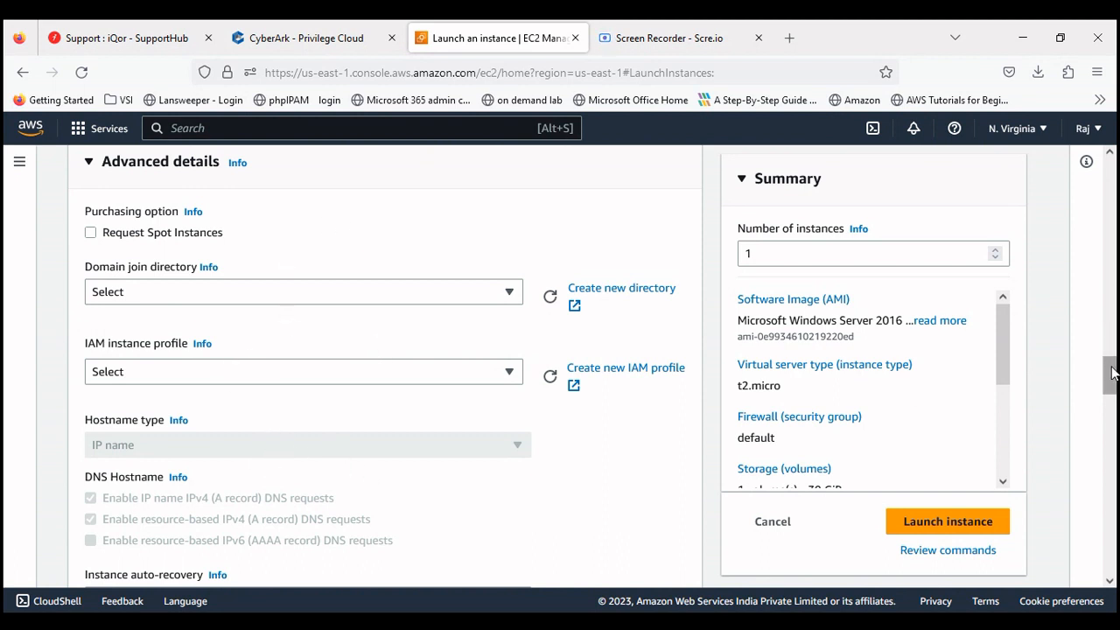
left_click_drag(1112, 373, 1111, 402)
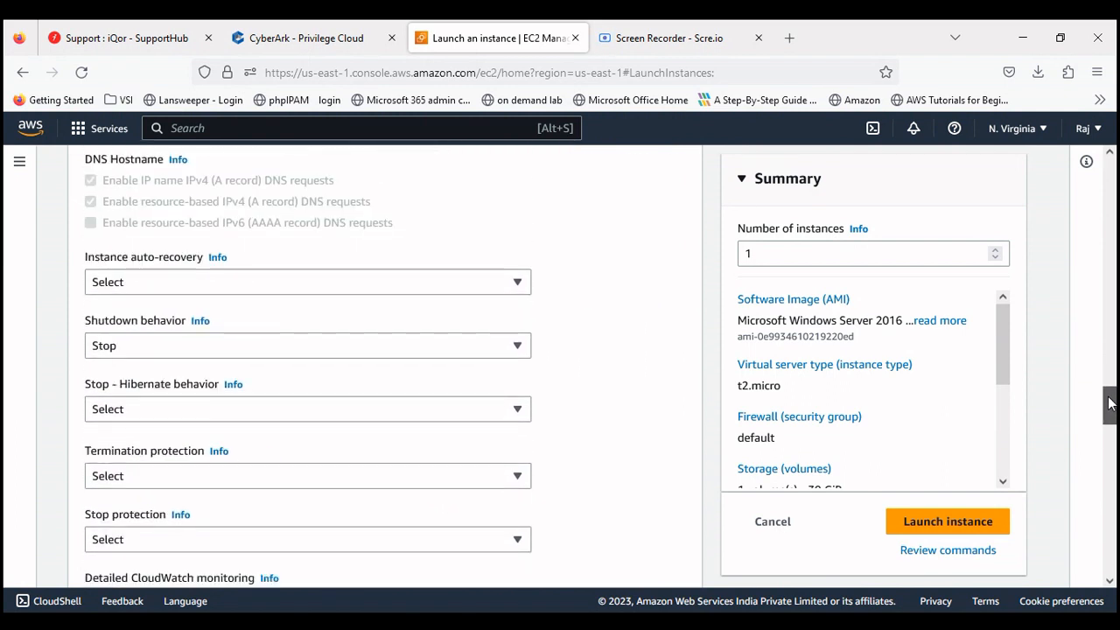
left_click(210, 290)
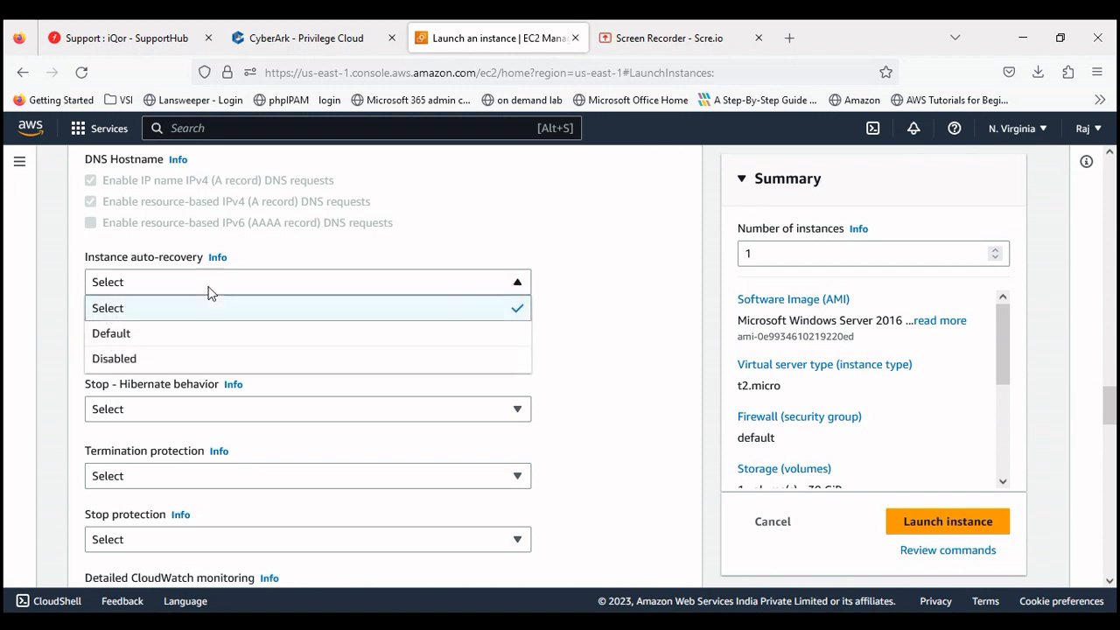
left_click(208, 292)
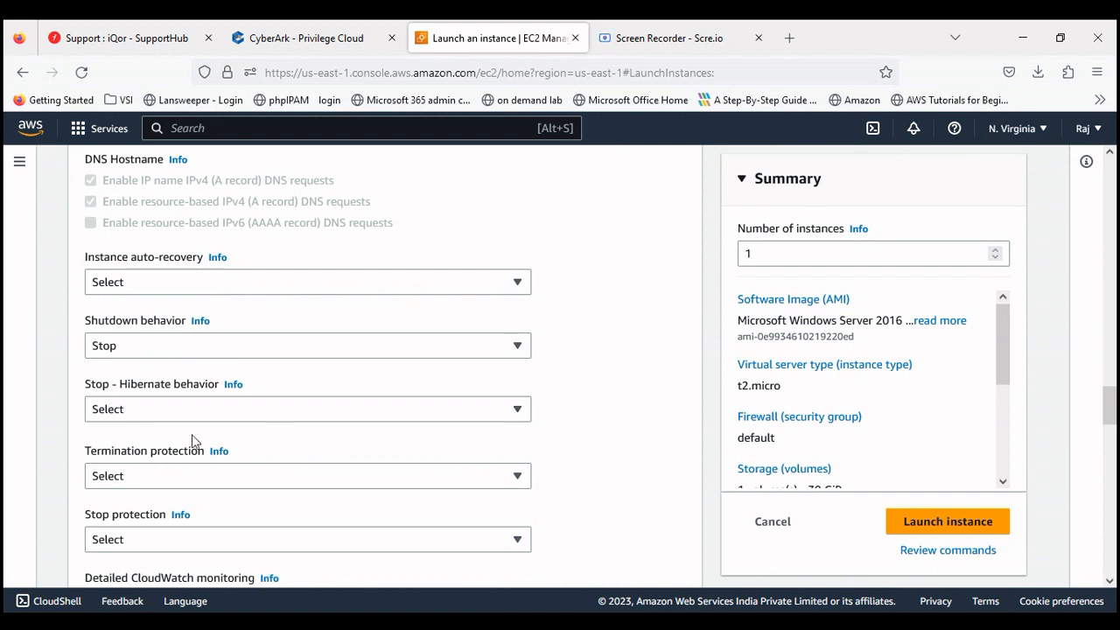
left_click(175, 413)
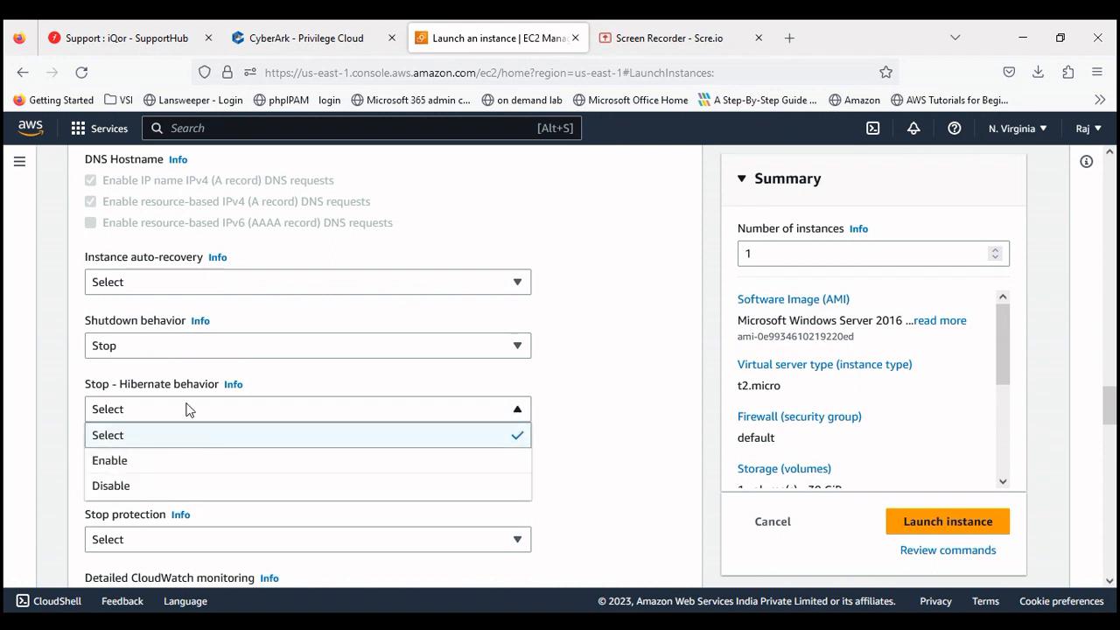
left_click(187, 409)
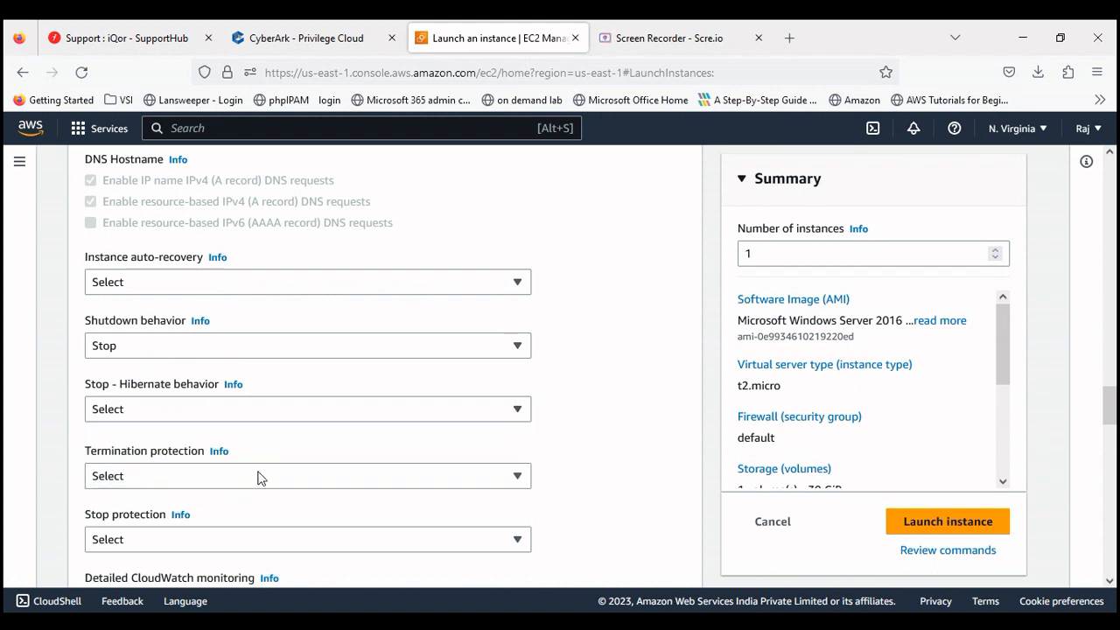
left_click(184, 482)
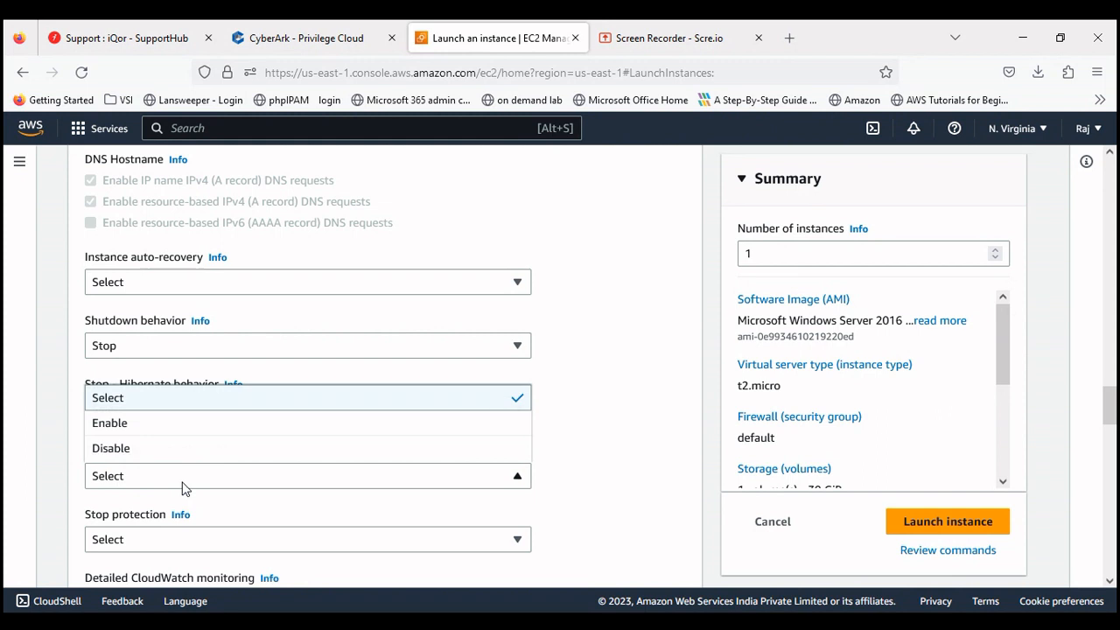
left_click(668, 438)
left_click_drag(1103, 400, 1110, 428)
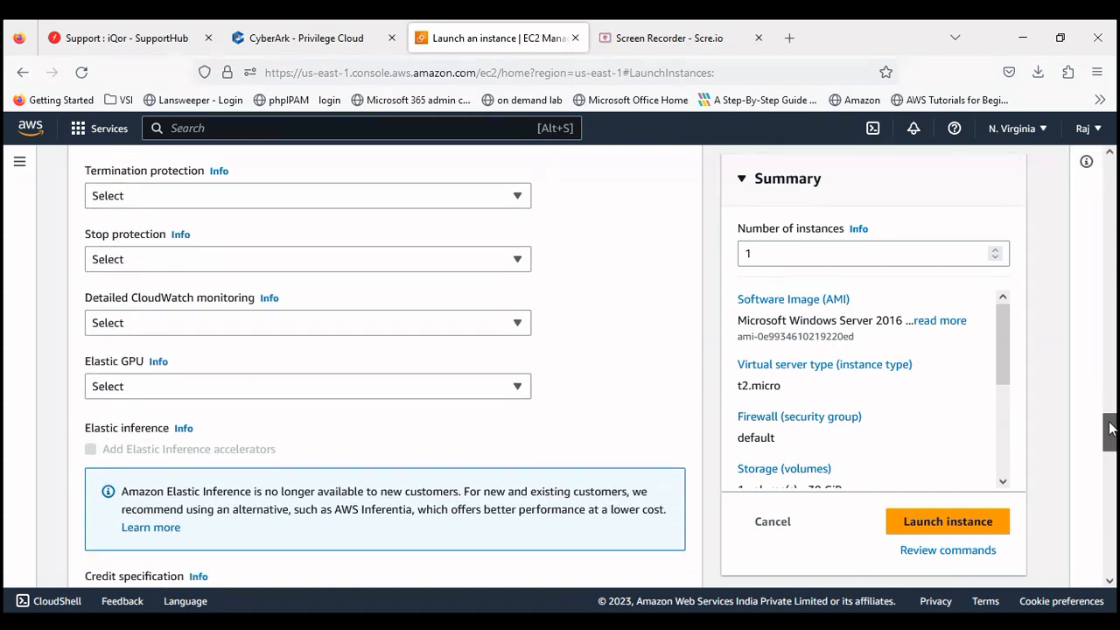
left_click(217, 323)
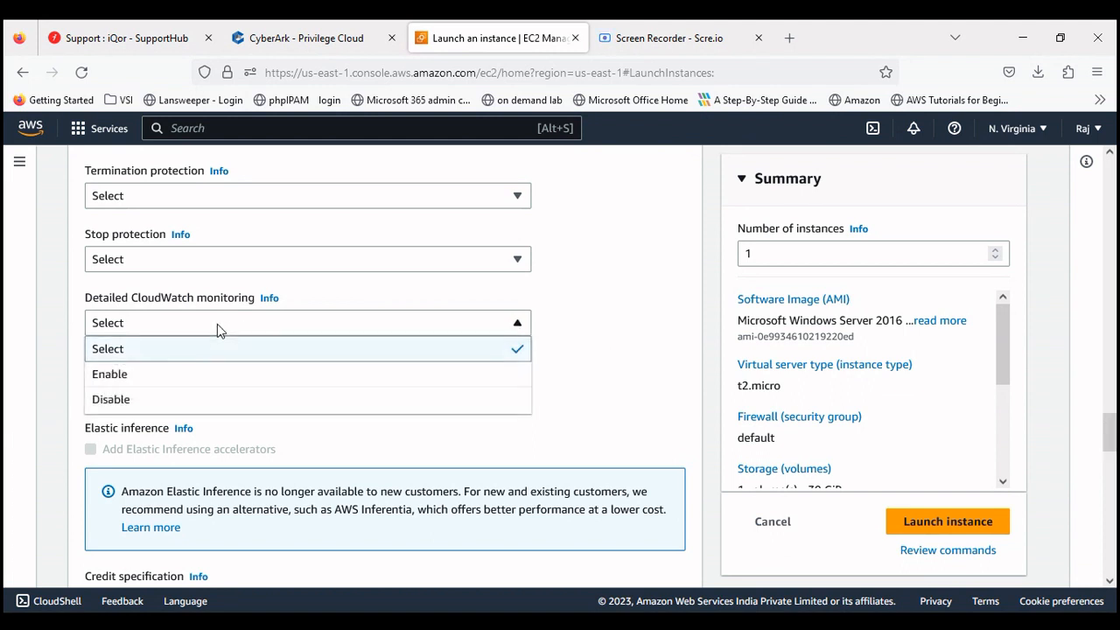
left_click(166, 378)
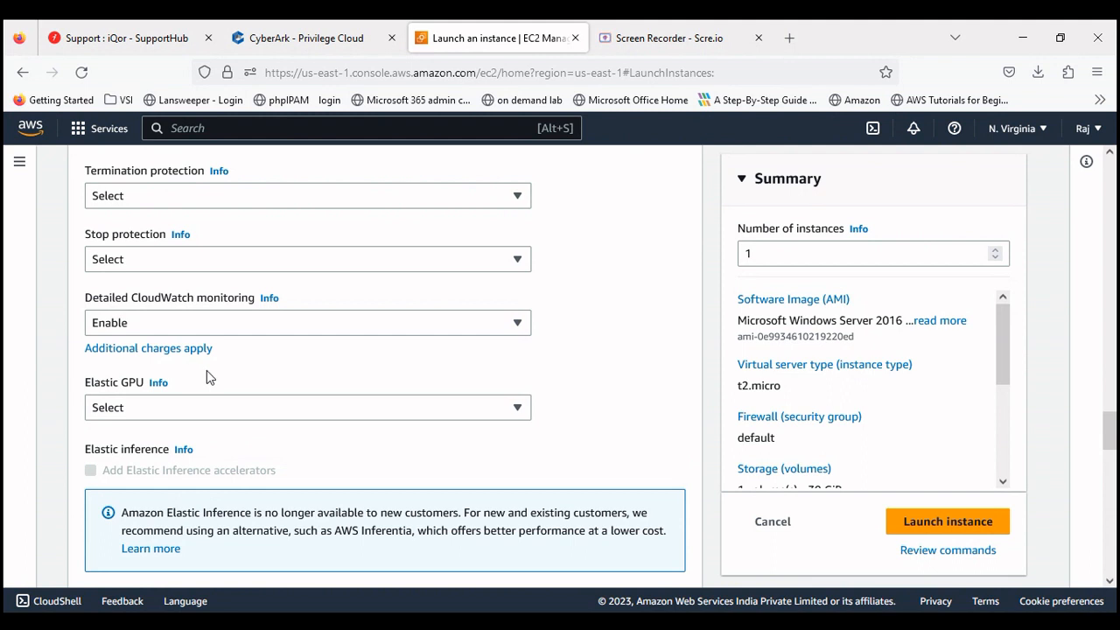
left_click(250, 329)
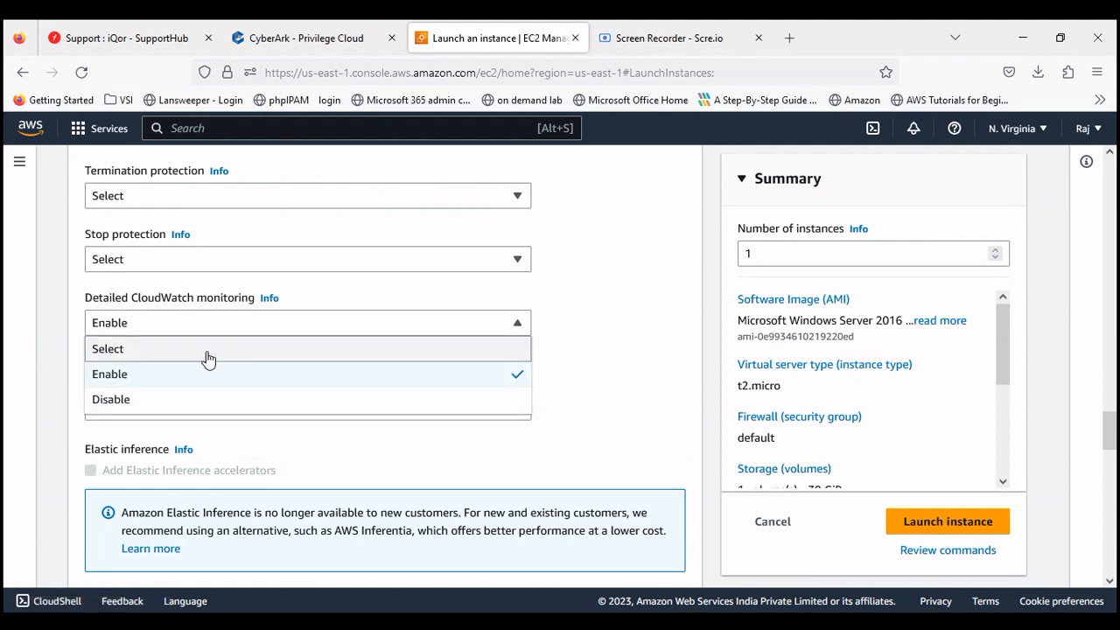
left_click(163, 350)
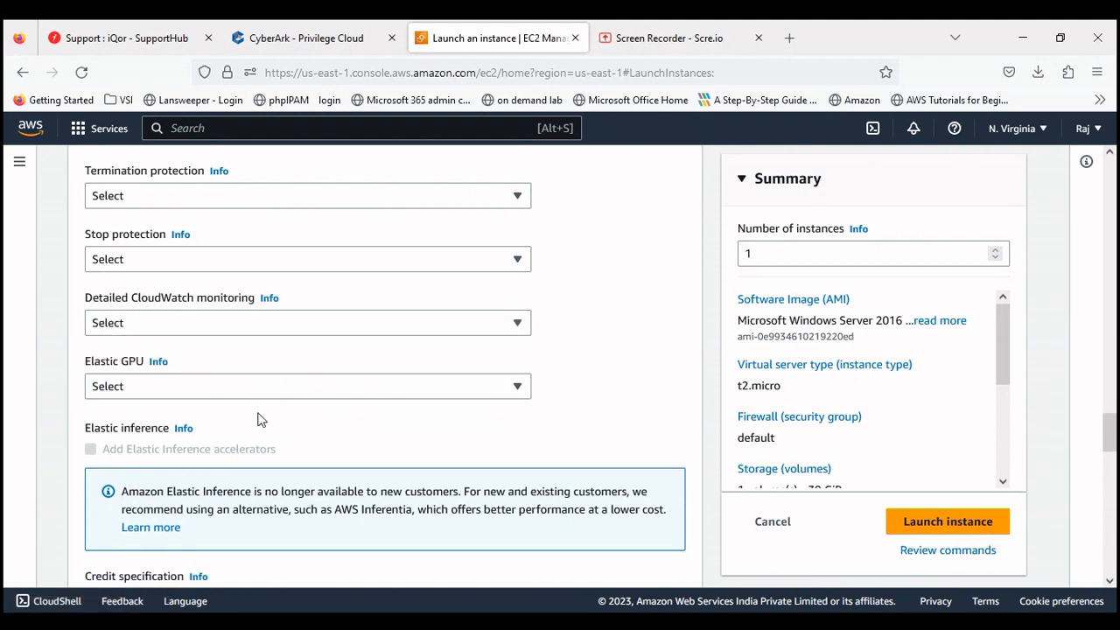
left_click(230, 389)
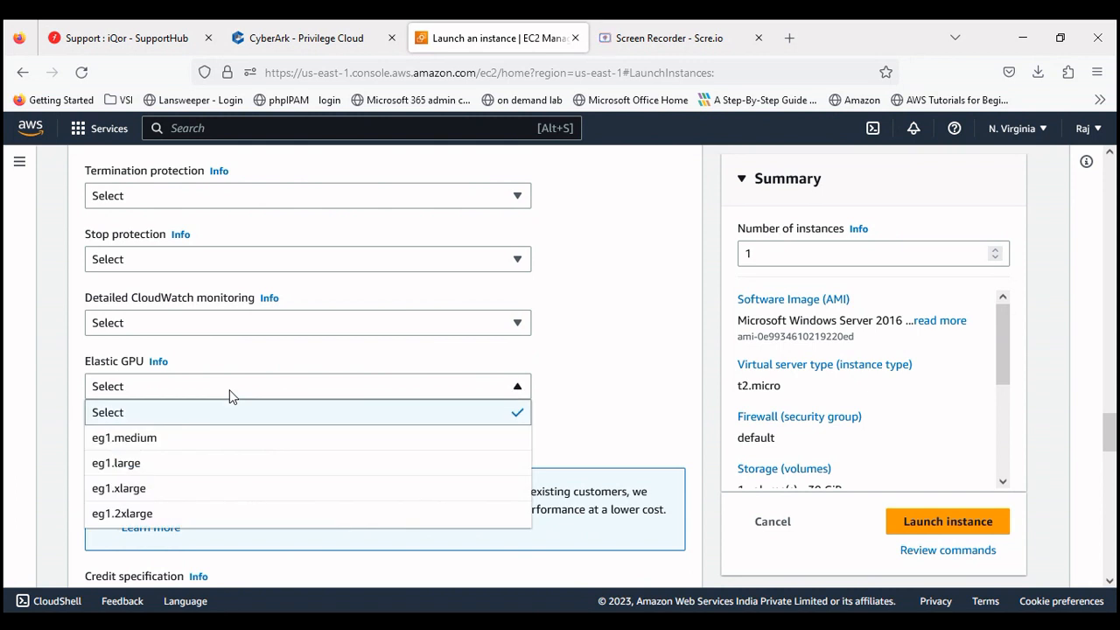
left_click(229, 390)
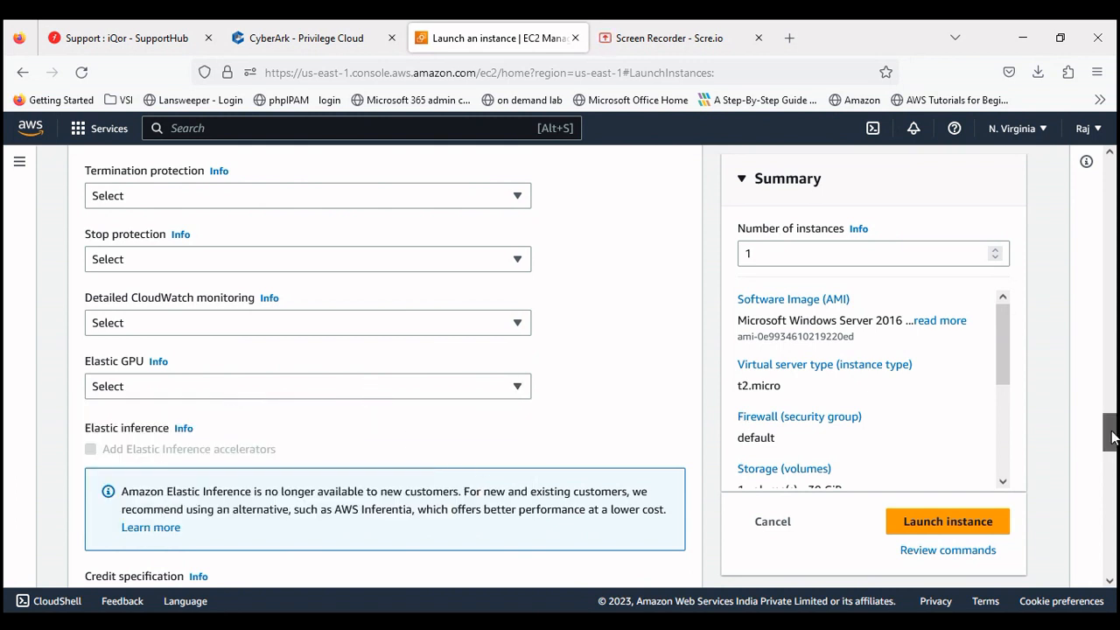
left_click_drag(1111, 438, 1114, 202)
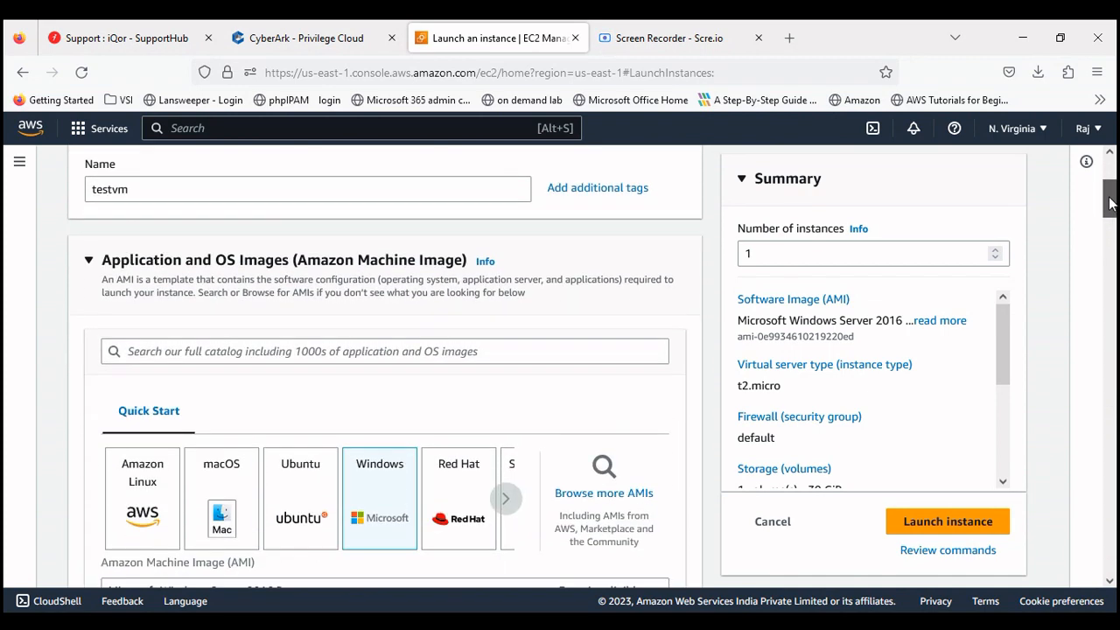
Step: Launch testvm, refresh the Instances list until it is Running, and open its details
left_click(913, 533)
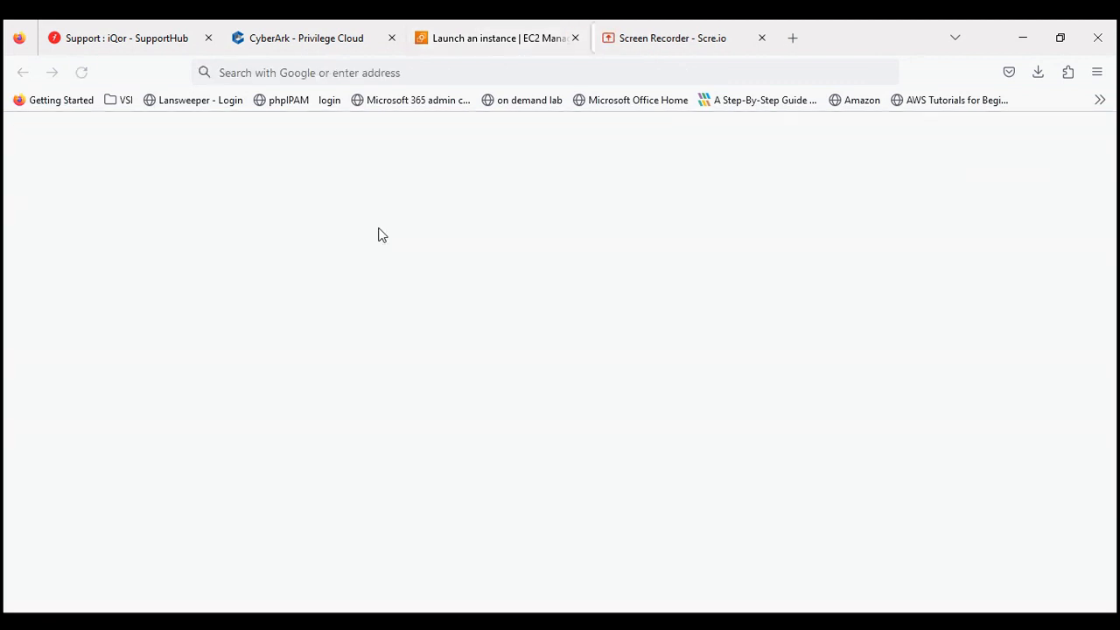
left_click(377, 233)
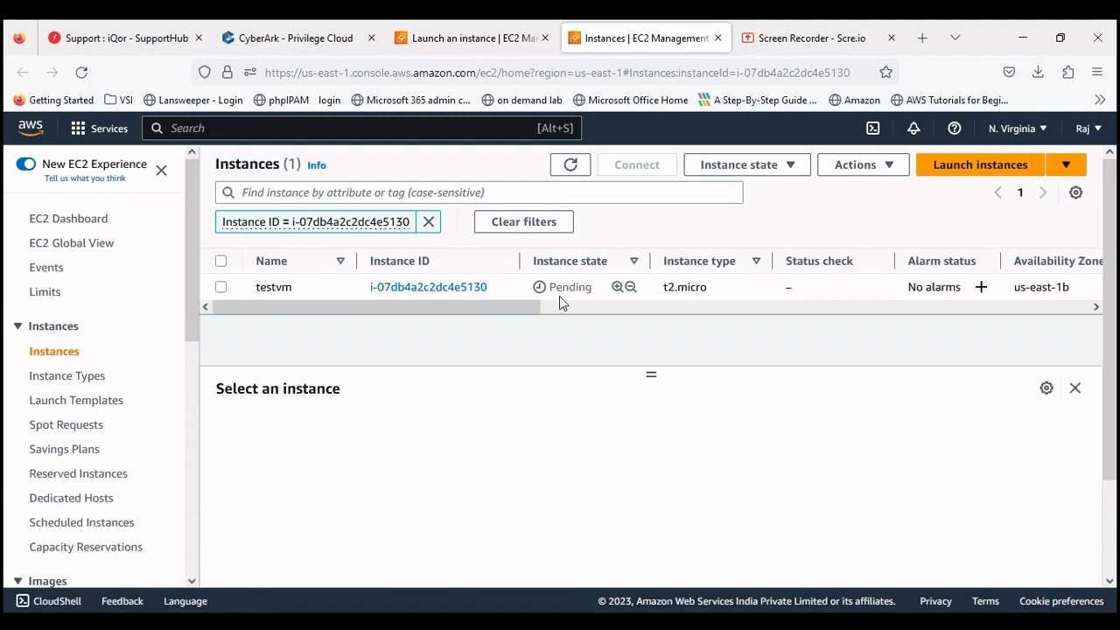
left_click(569, 171)
left_click(411, 292)
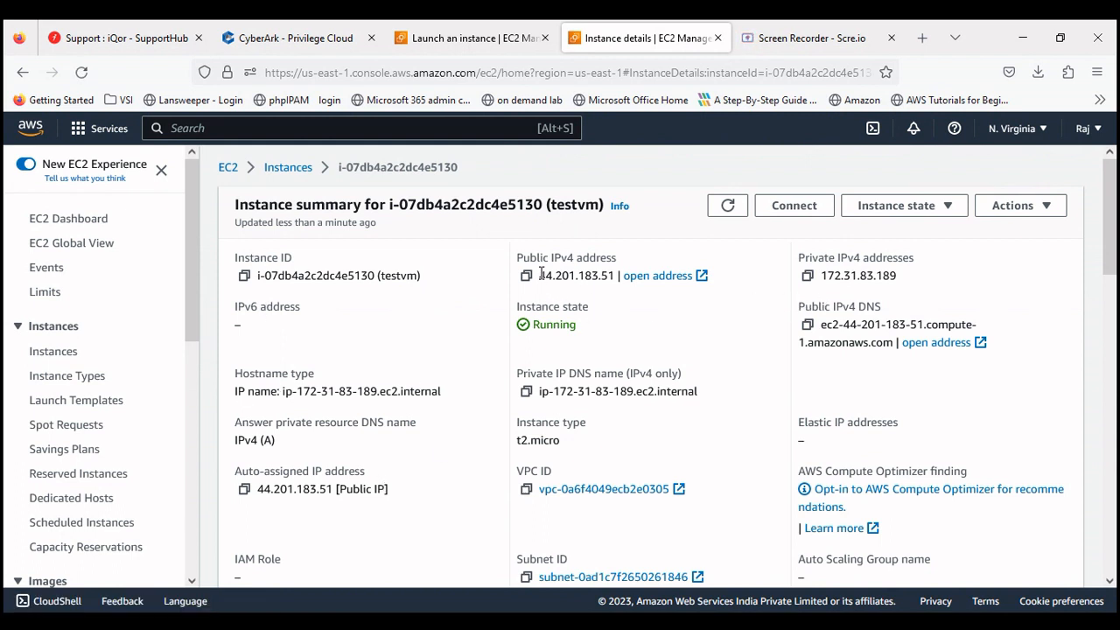
Step: Check the public IPv4 44.201.183.51 and private IPv4 172.31.83.189 in the instance summary
left_click_drag(541, 274, 613, 273)
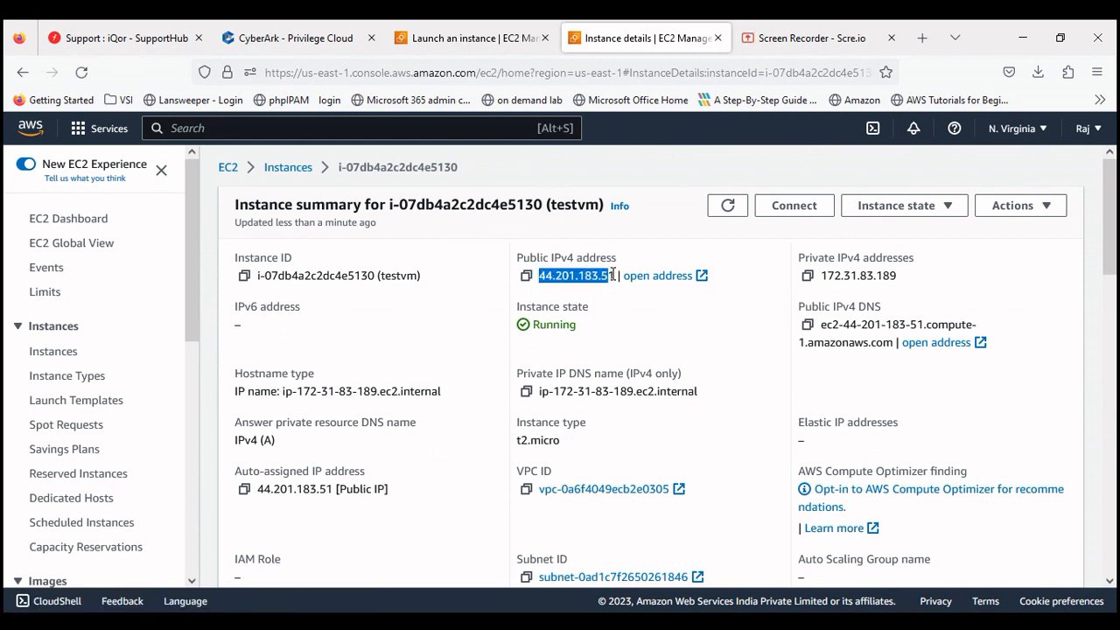
left_click_drag(824, 275, 901, 278)
left_click(651, 335)
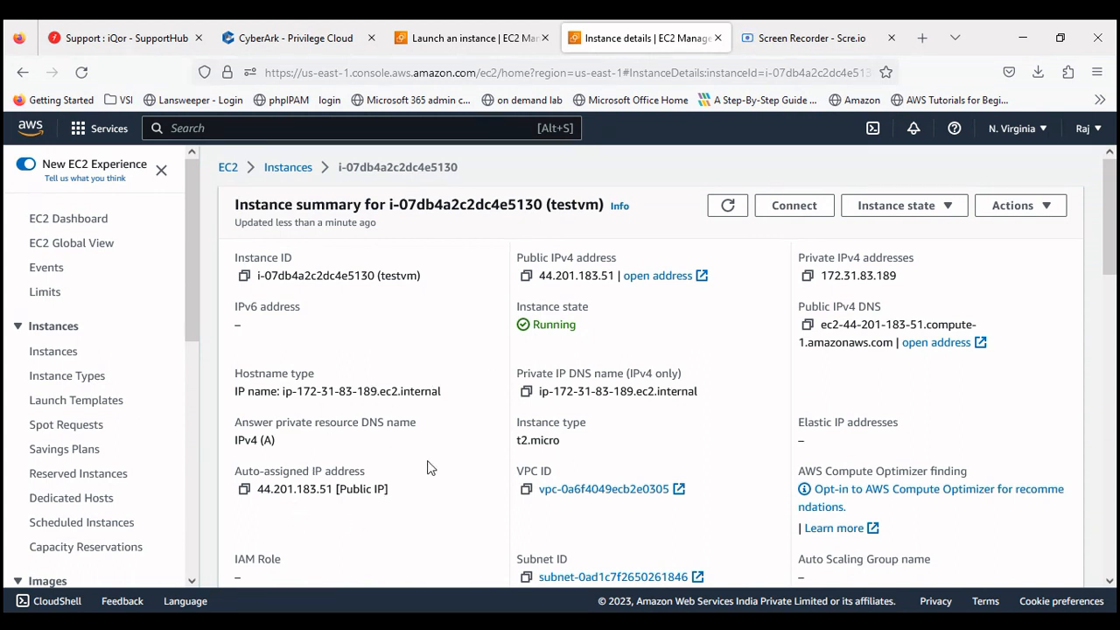
left_click_drag(1112, 240, 1111, 414)
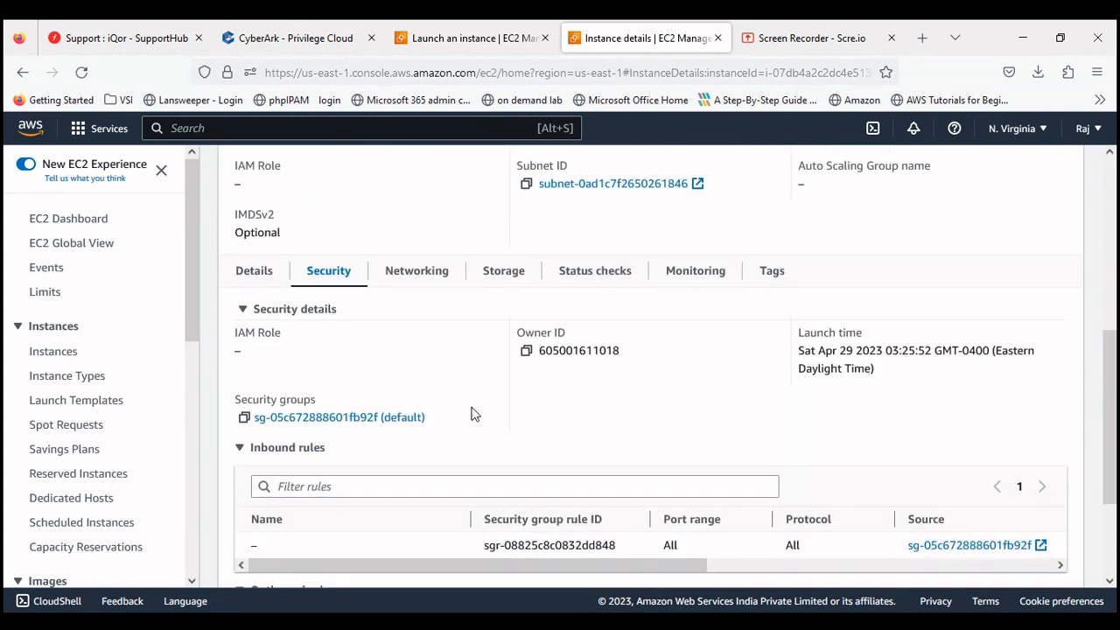
Step: Review the Networking, Storage and Status checks tabs, then return to the Instances list
left_click(418, 273)
left_click_drag(1111, 328, 1111, 352)
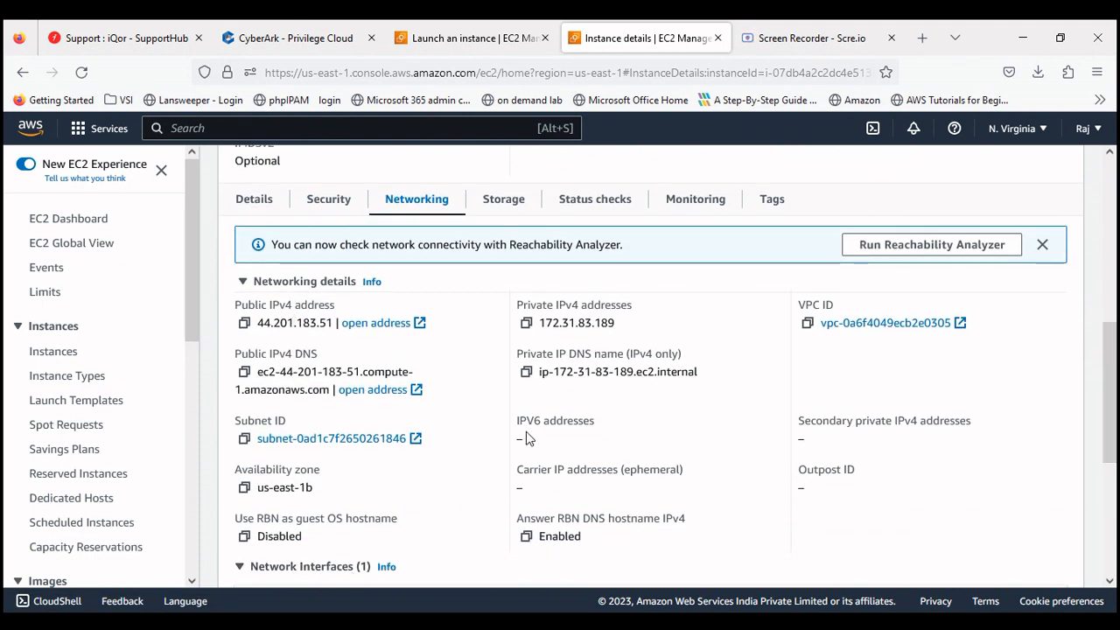
left_click(507, 200)
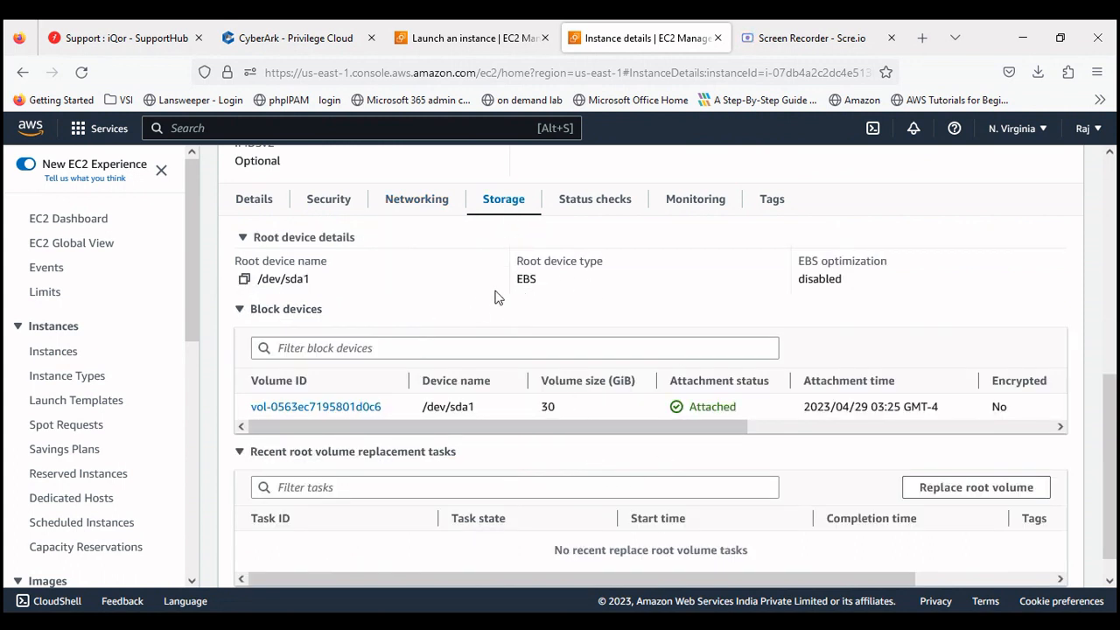
left_click_drag(536, 280, 515, 285)
left_click(598, 201)
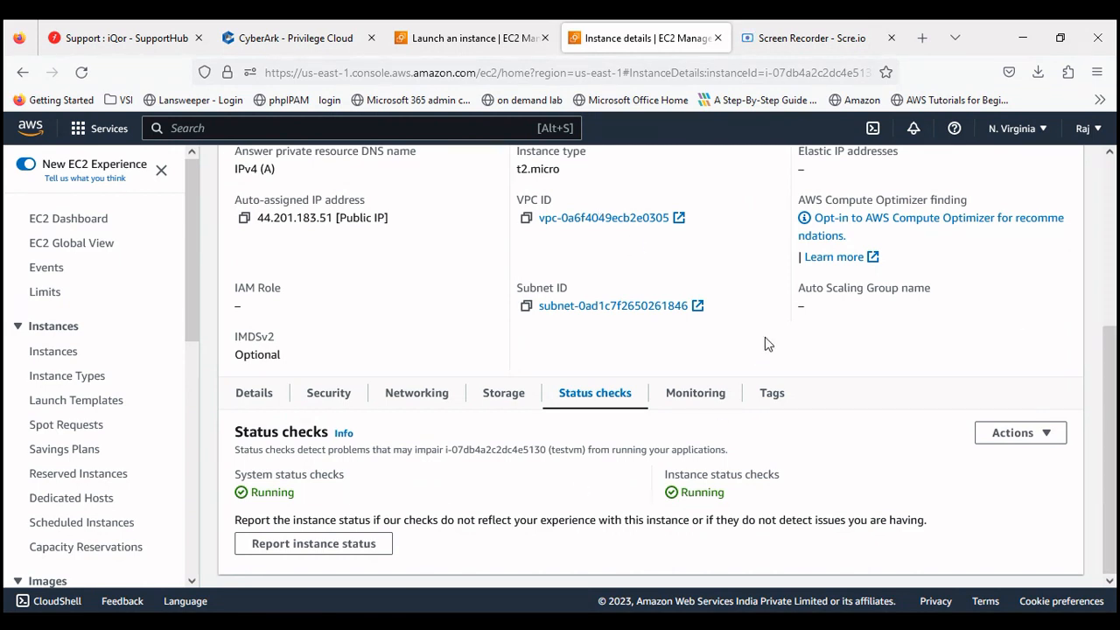
left_click_drag(1109, 378, 1116, 171)
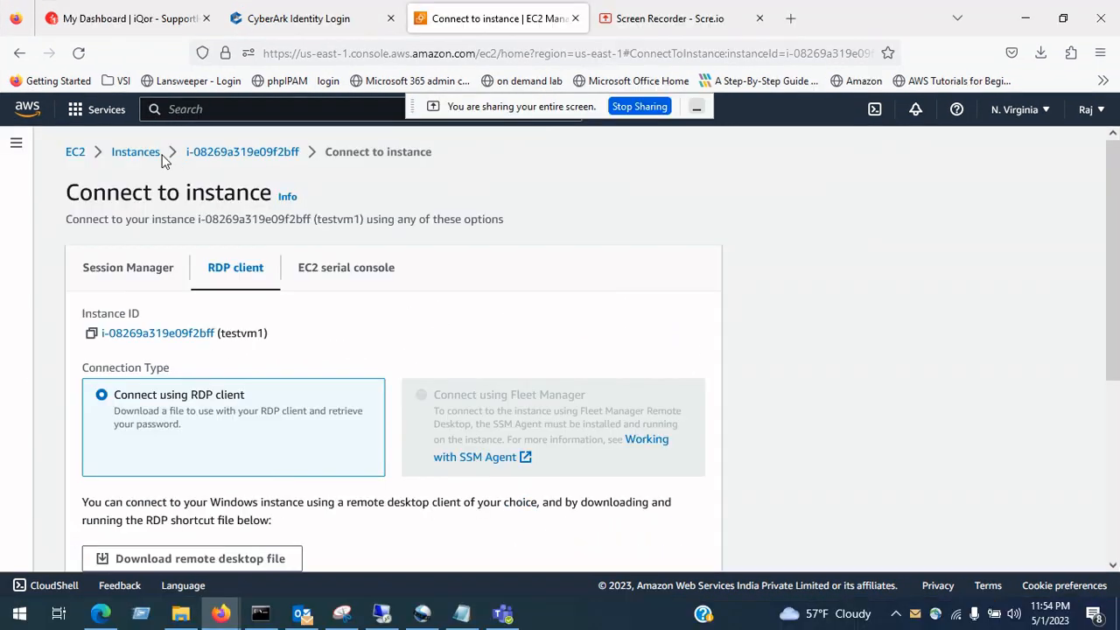
left_click(114, 152)
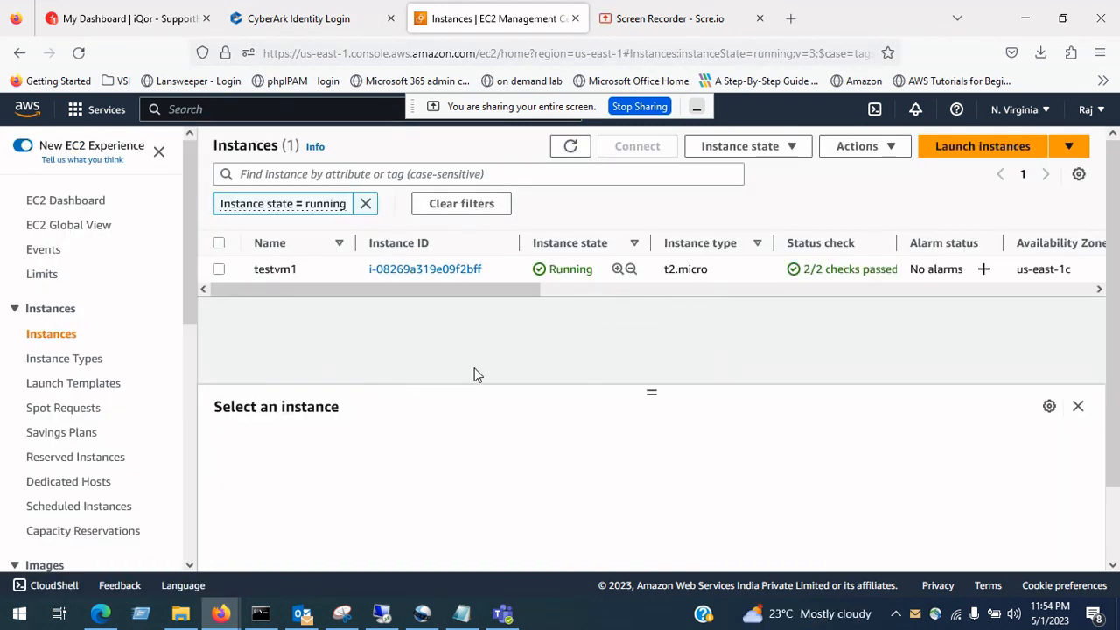
Step: Download testvm1's remote desktop file from the RDP client tab and go to Get password
left_click(219, 269)
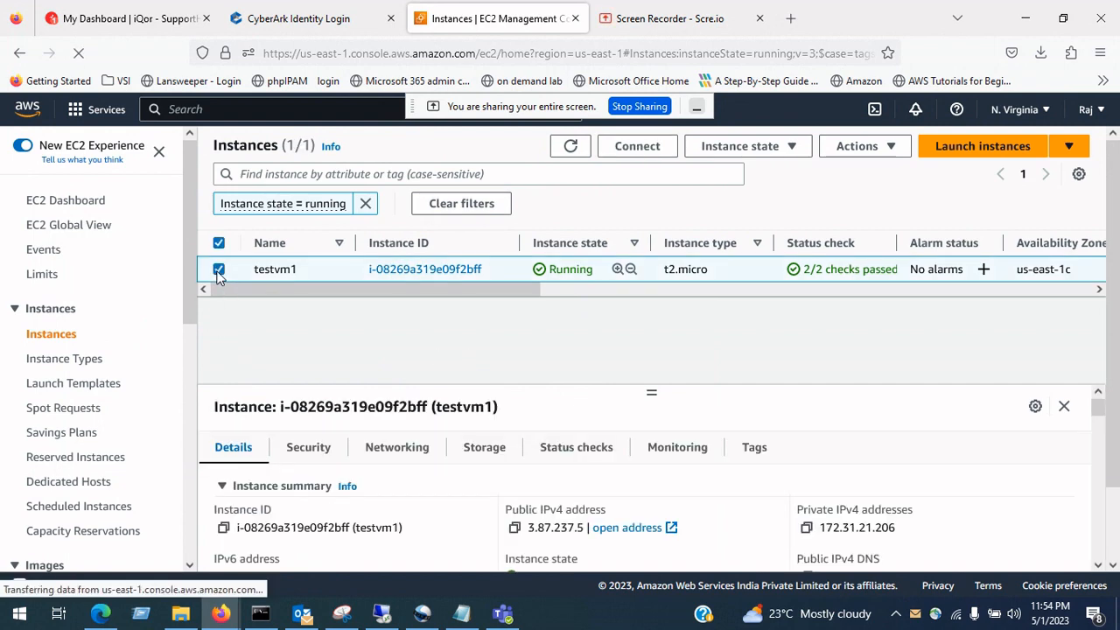
left_click(638, 147)
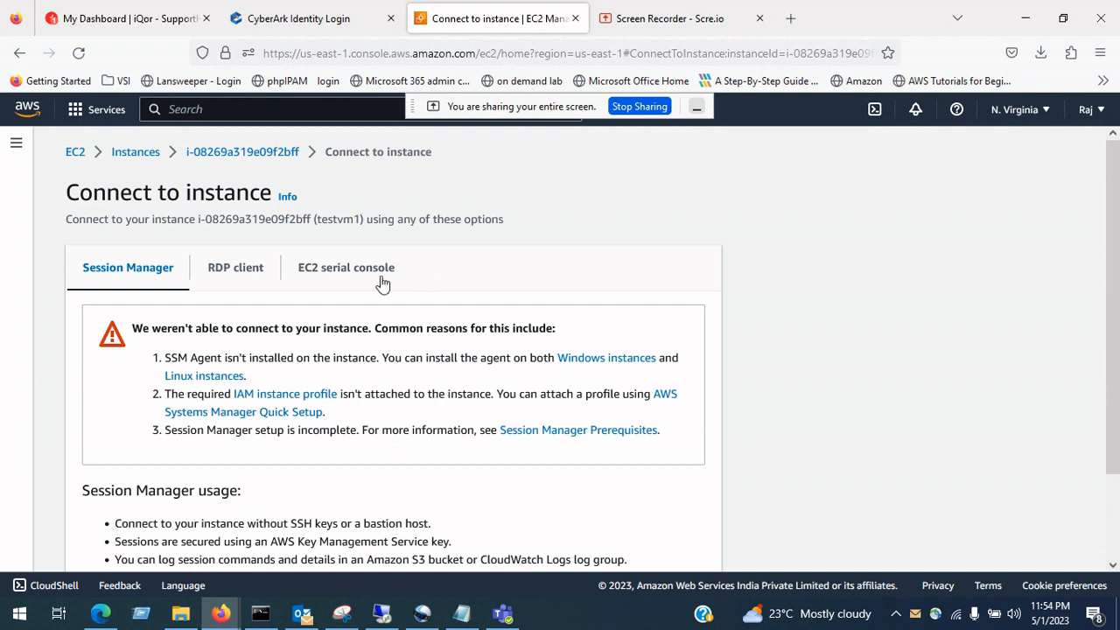
left_click(246, 271)
scroll(1118, 278, "down", 3)
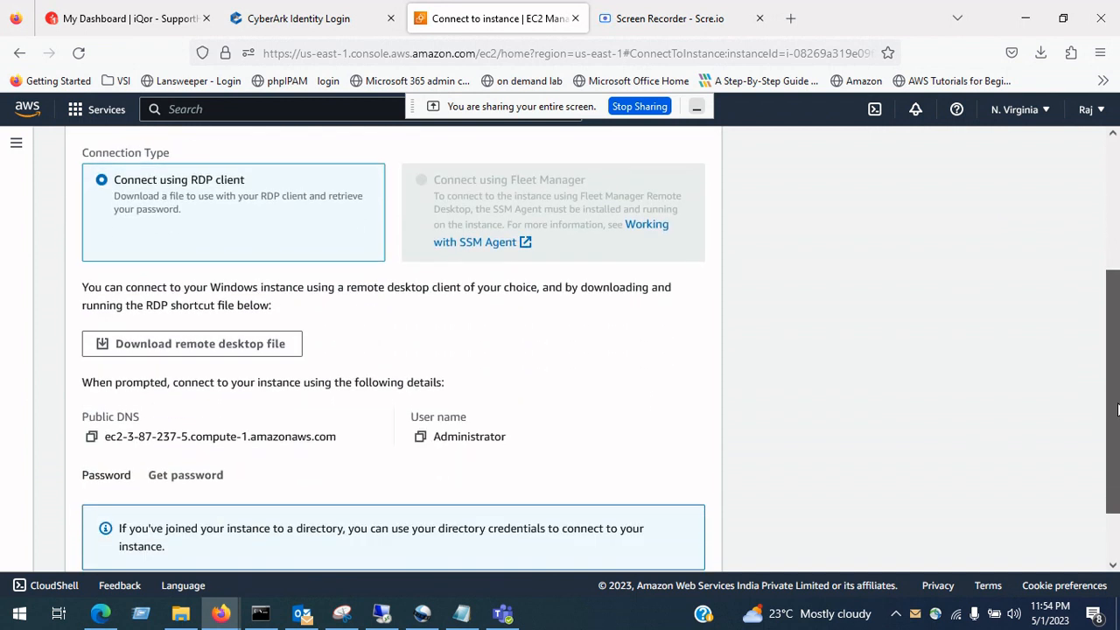
left_click(173, 344)
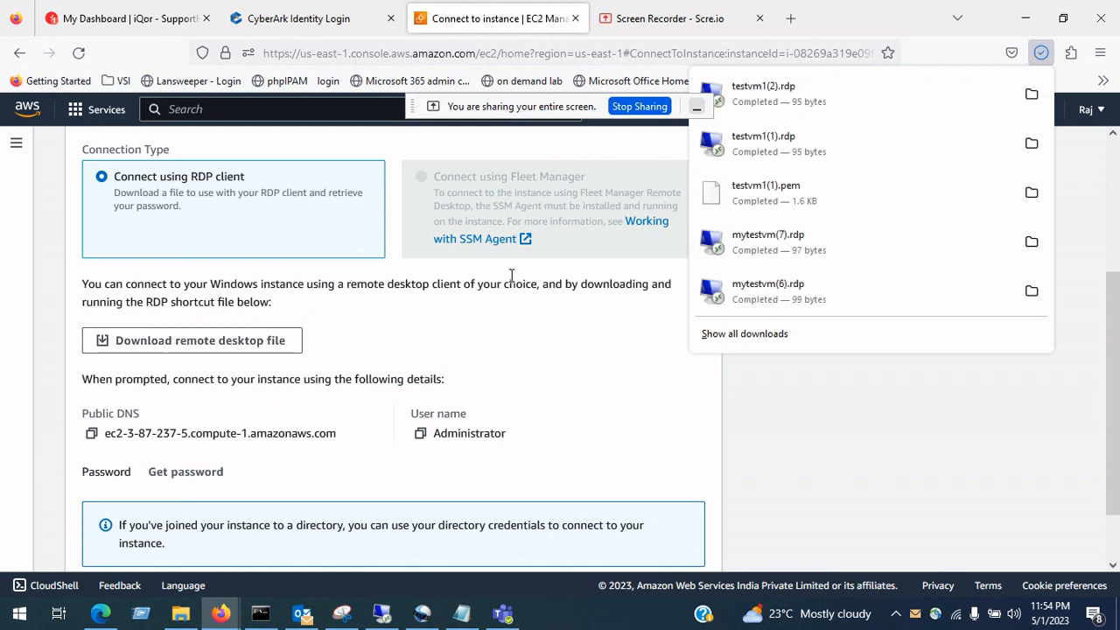
left_click(187, 480)
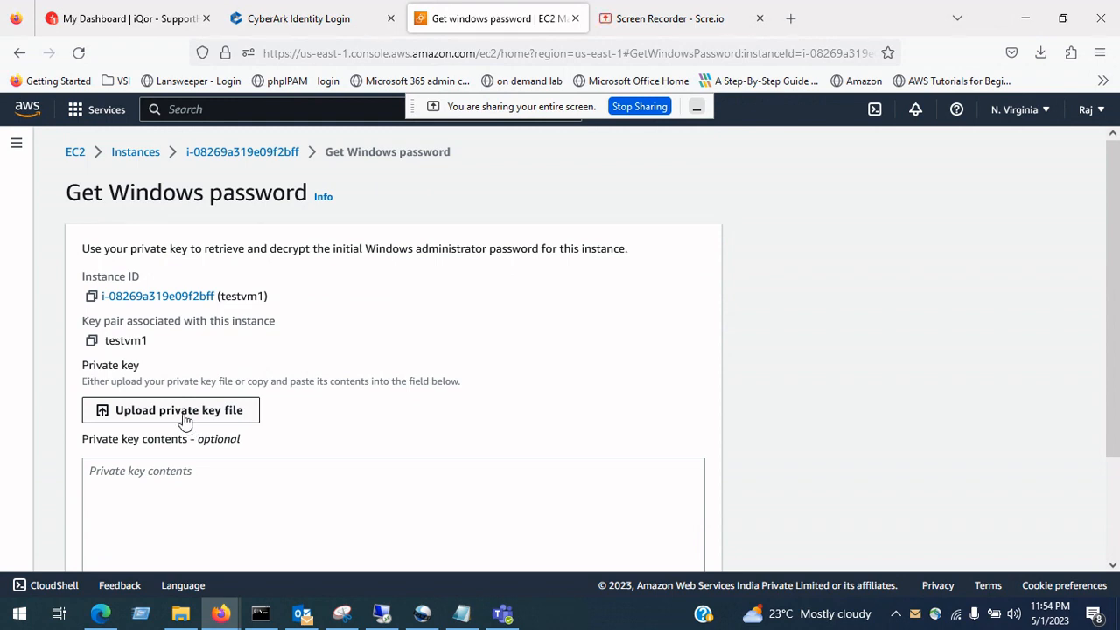
Step: Upload the testvm1(1).pem private key and decrypt testvm1's Windows administrator password
left_click(185, 419)
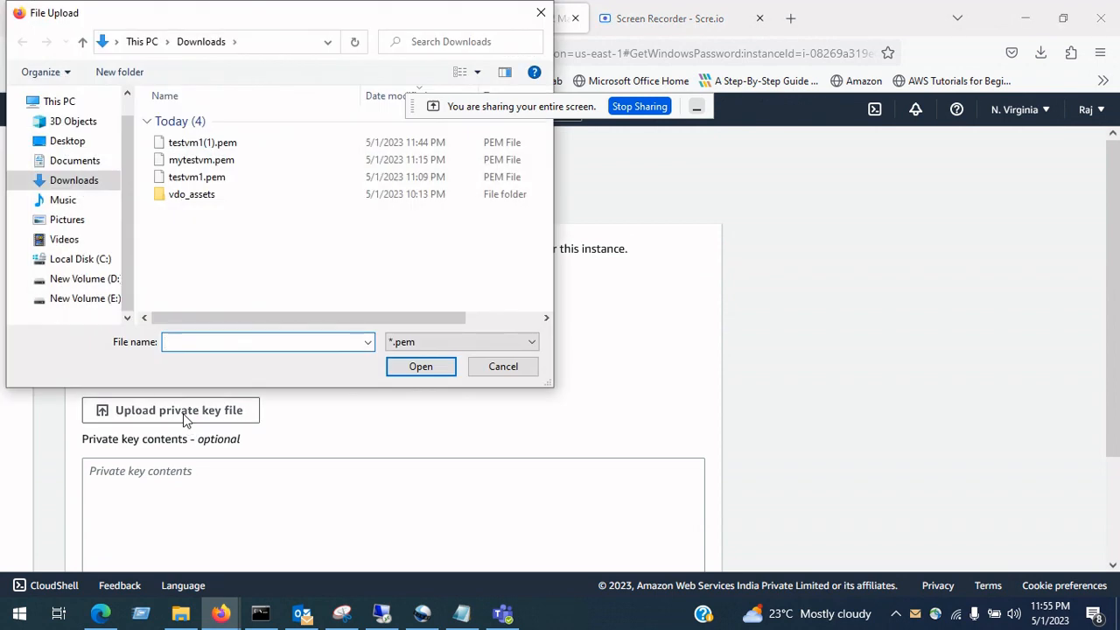
left_click(200, 143)
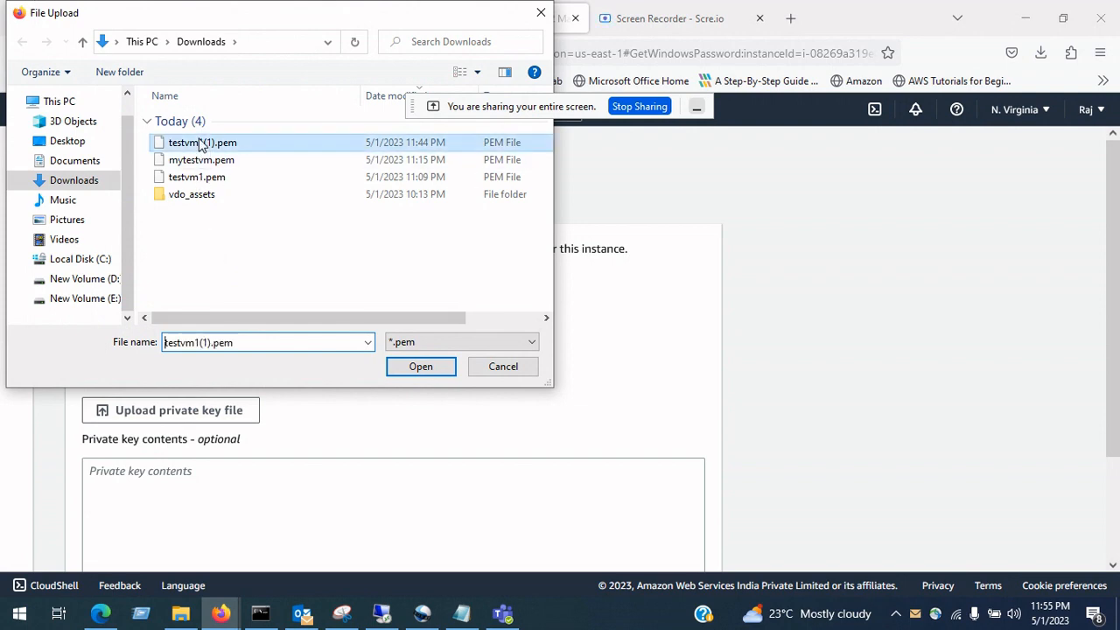
left_click(413, 368)
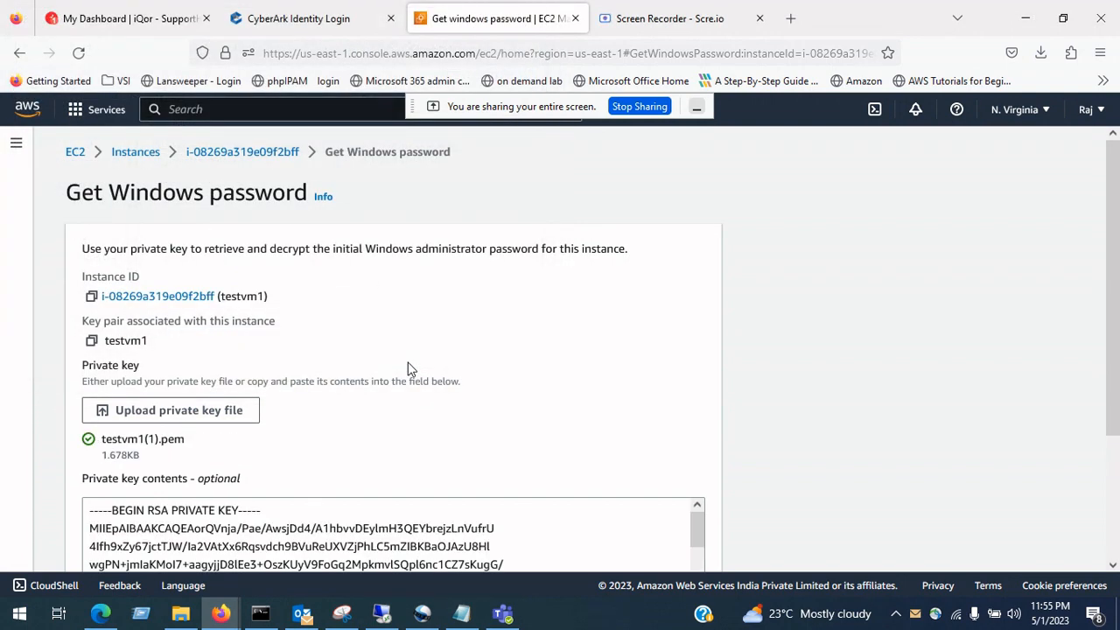
scroll(1116, 362, "down", 3)
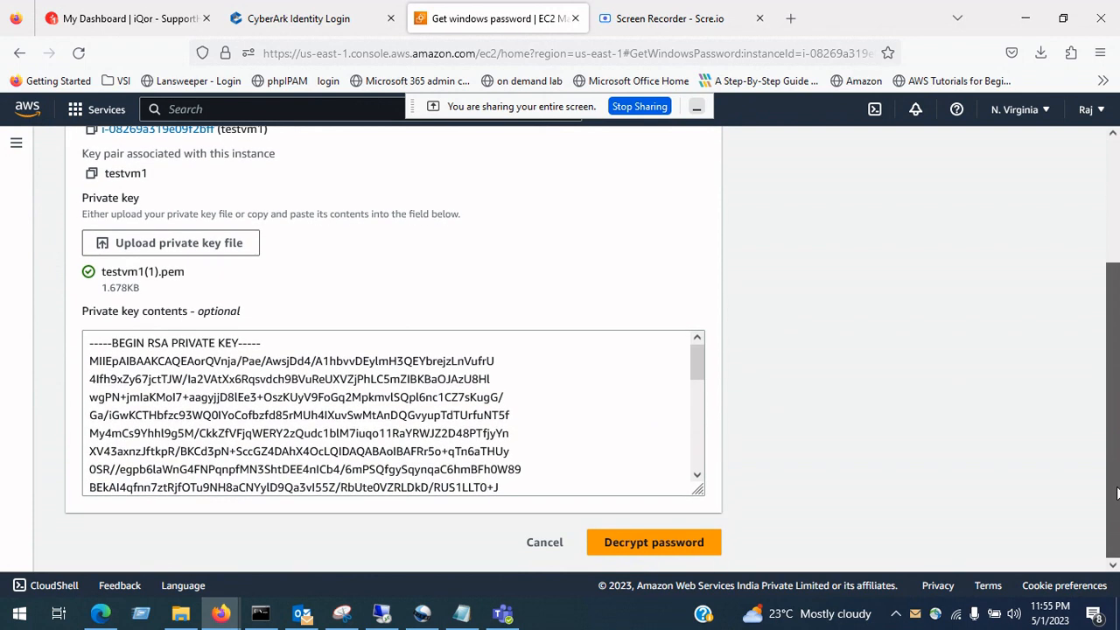
left_click(653, 540)
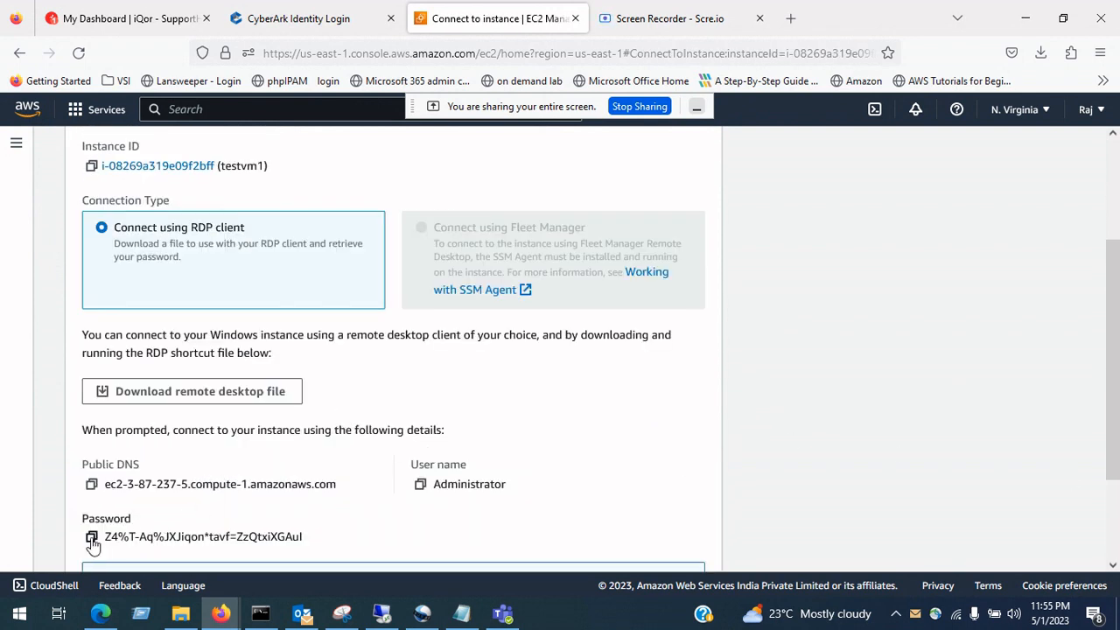
Step: Copy the decrypted password, launch testvm1(2).rdp from Downloads, and sign in with it
left_click(91, 536)
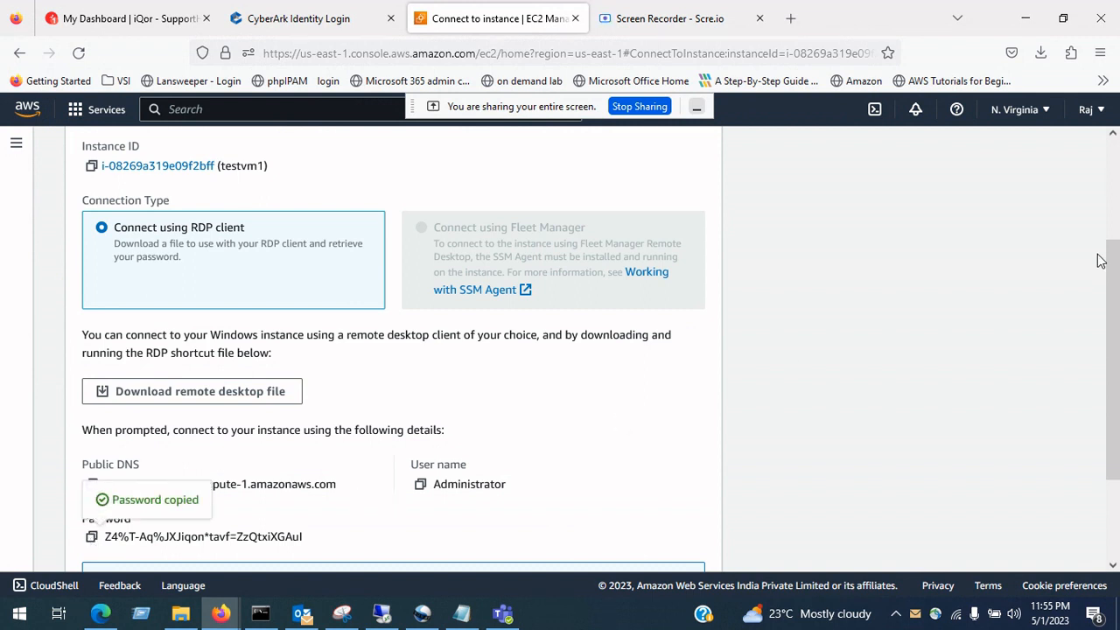
left_click(1041, 55)
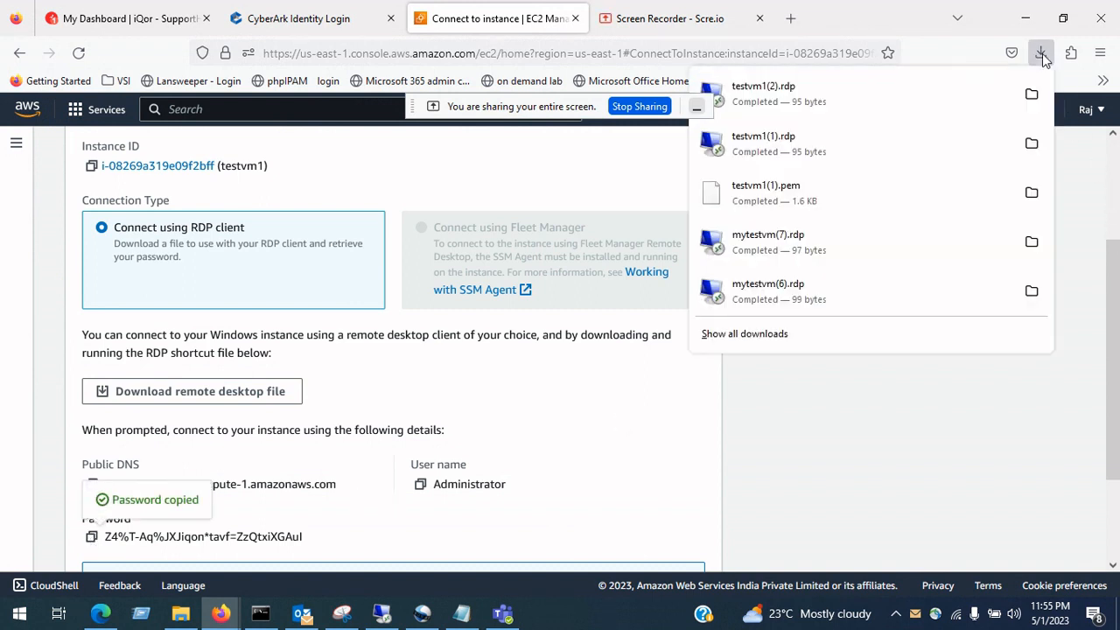
left_click(827, 98)
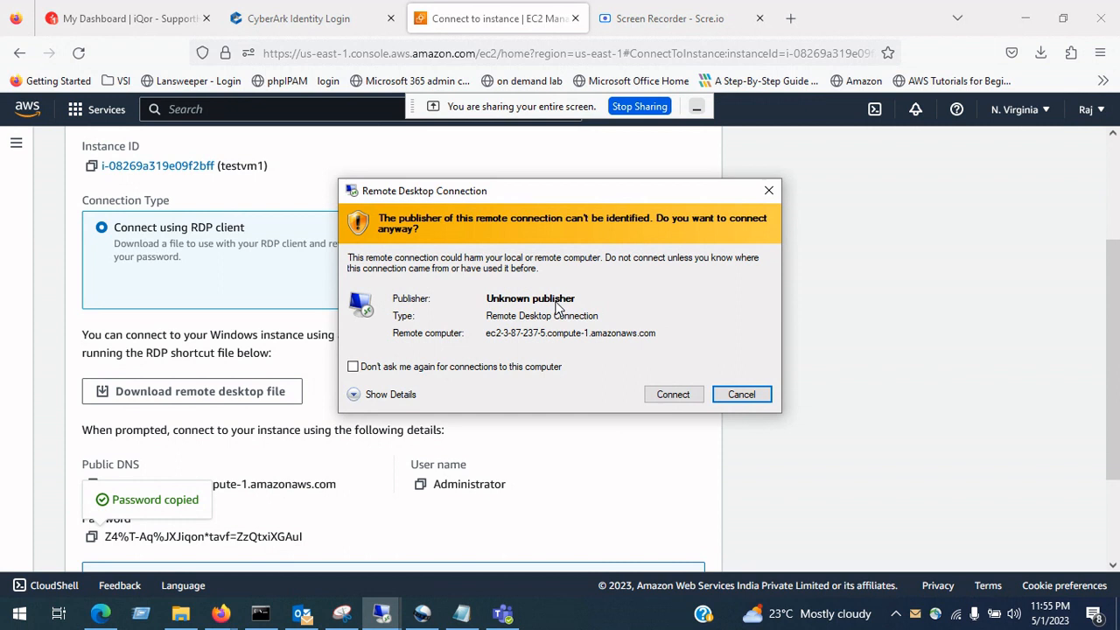
left_click(660, 395)
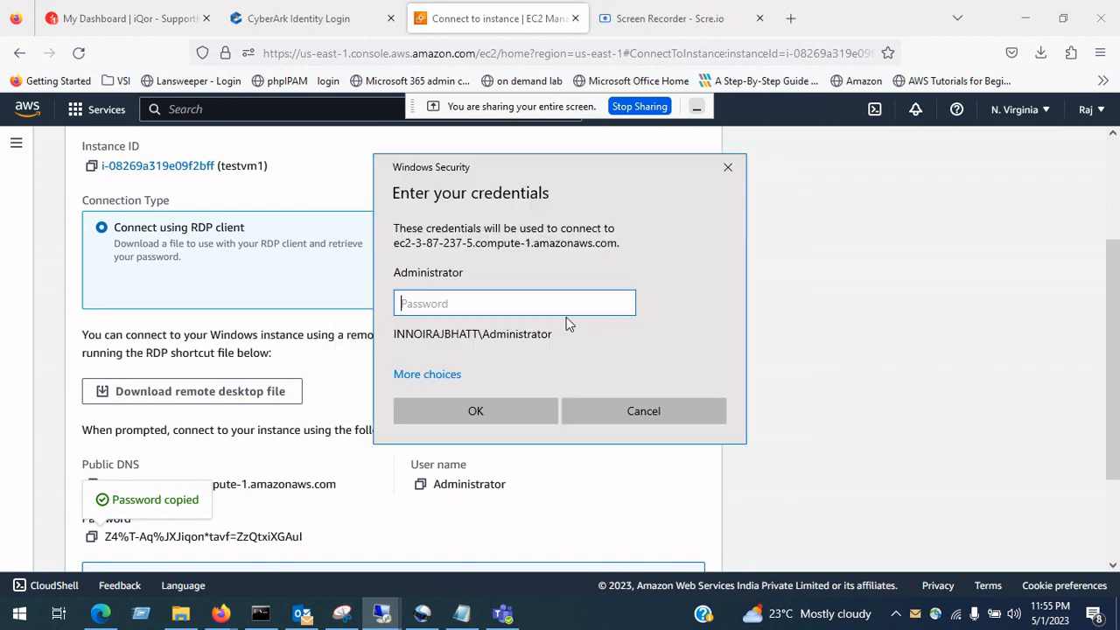
key("ctrl+v")
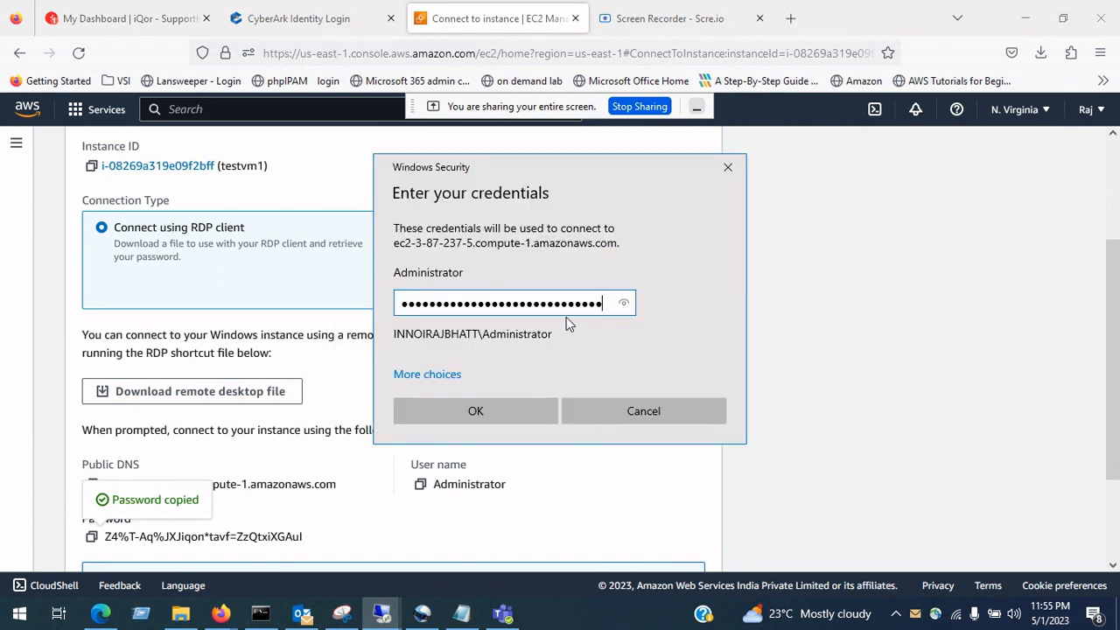
left_click(460, 413)
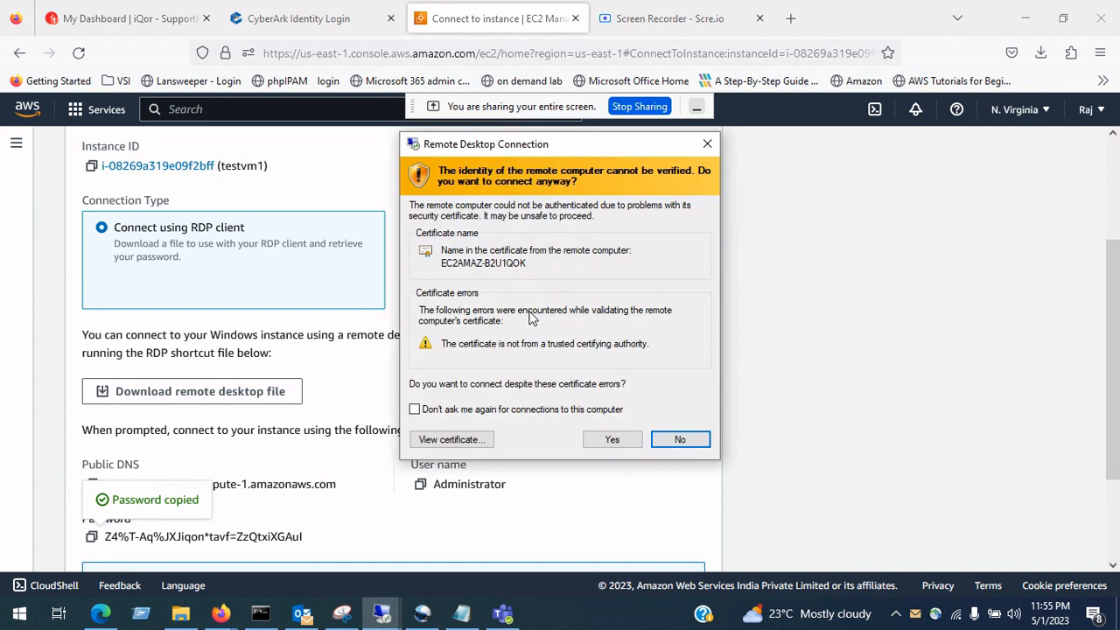
Step: Trust the server's certificate permanently and allow the server to be discoverable on the network
left_click(554, 416)
left_click(612, 440)
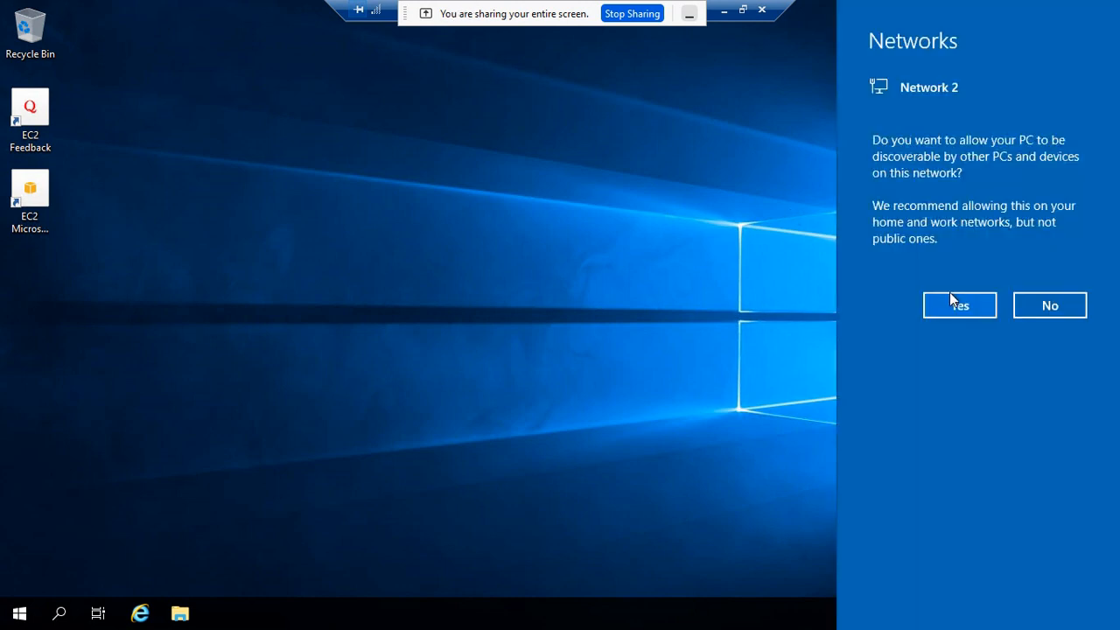
left_click(954, 302)
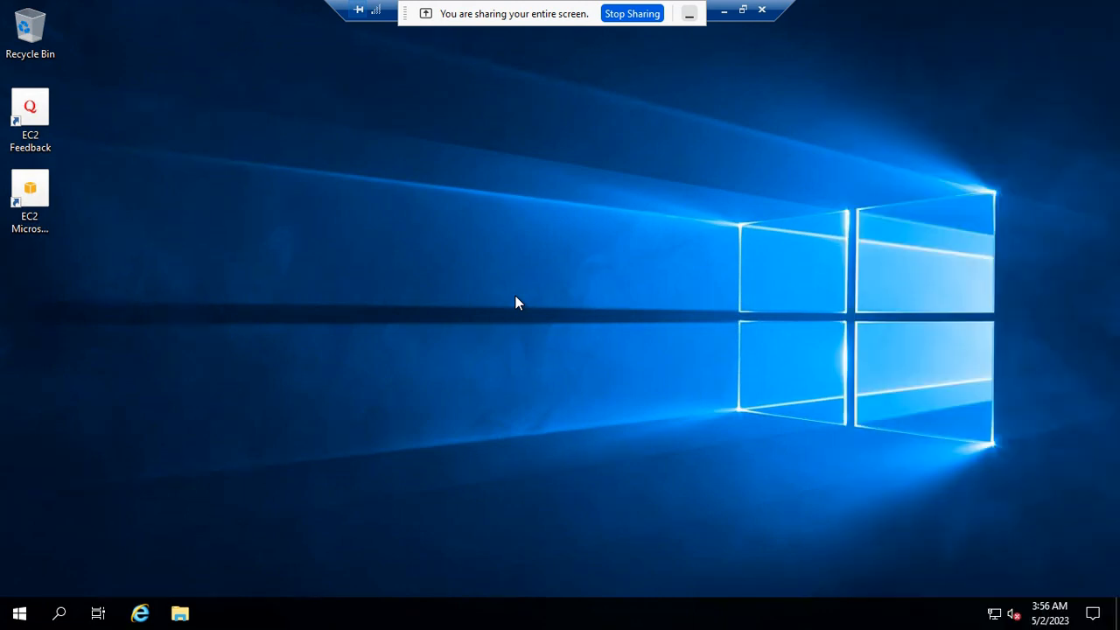